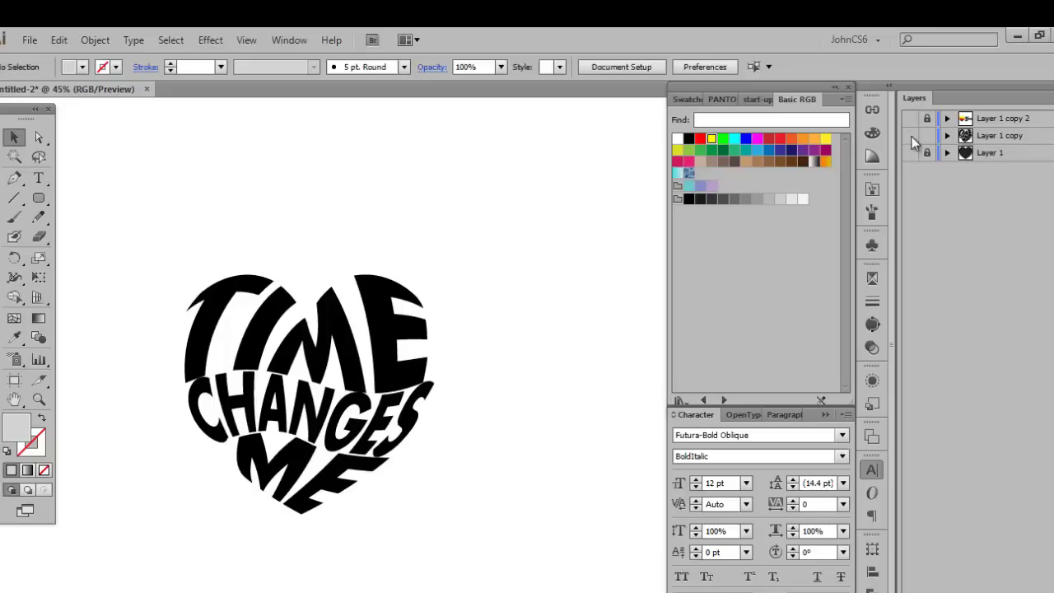
Hide the lettering layer, Layer 1 copy, then show and unlock Layer 1 containing the solid heart.
{"action": "left_click", "coordinate": [911, 137], "text": "ctrl"}
{"action": "left_click", "coordinate": [909, 154], "text": "ctrl"}
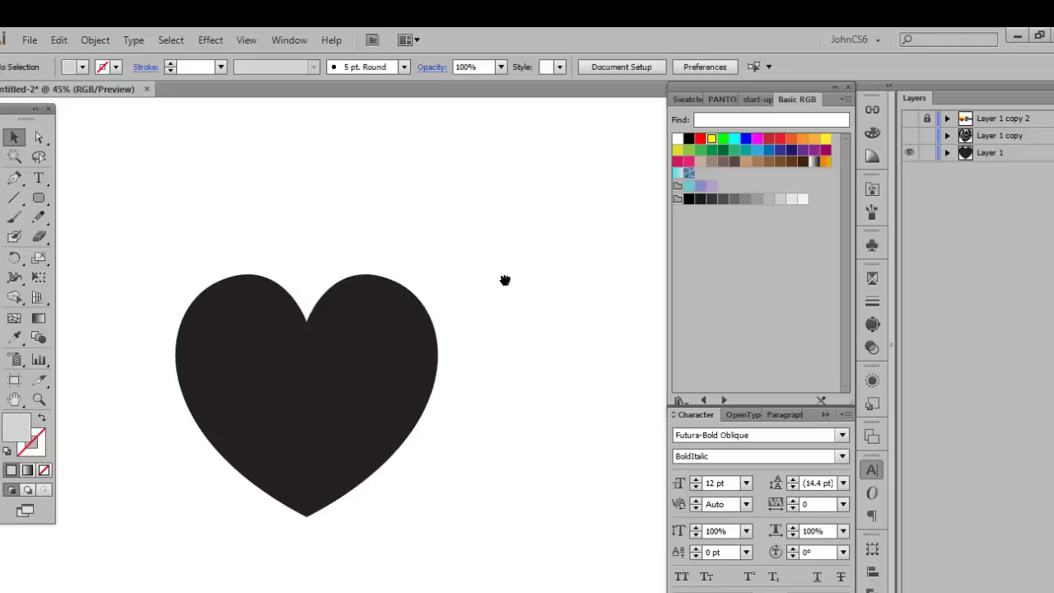
{"action": "left_click_drag", "start_coordinate": [505, 280], "coordinate": [572, 233]}
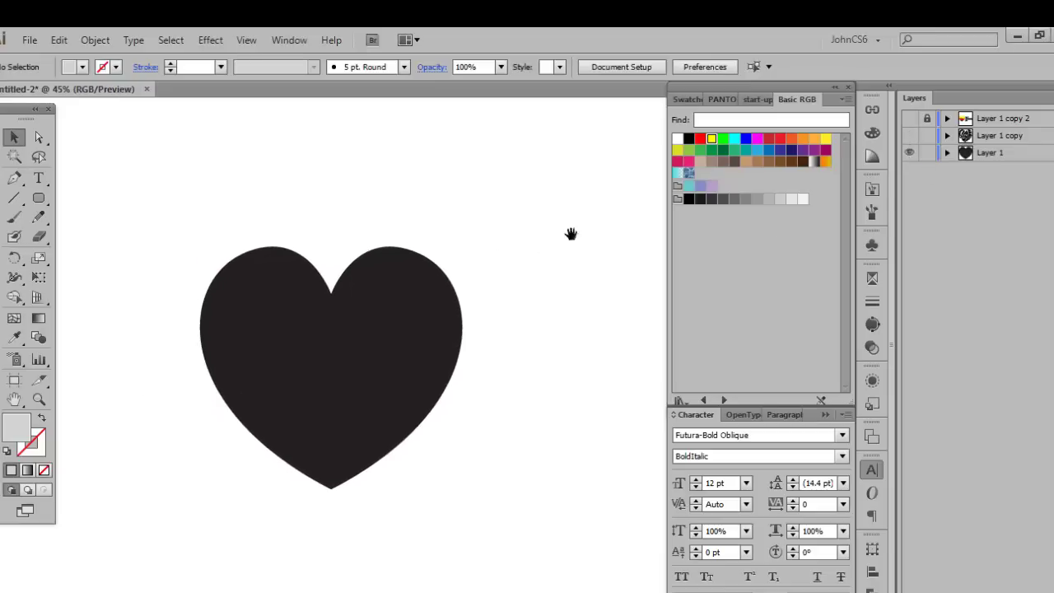
{"action": "left_click_drag", "start_coordinate": [339, 181], "coordinate": [374, 183]}
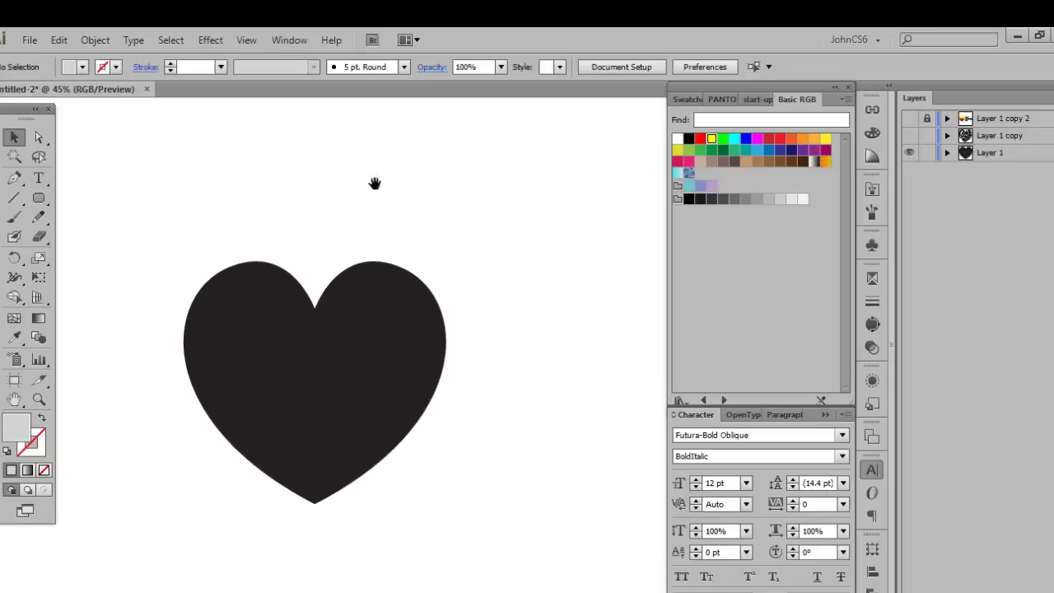
Display the Pathfinder commands and select the solid heart briefly to check its path.
{"action": "left_click", "coordinate": [15, 181]}
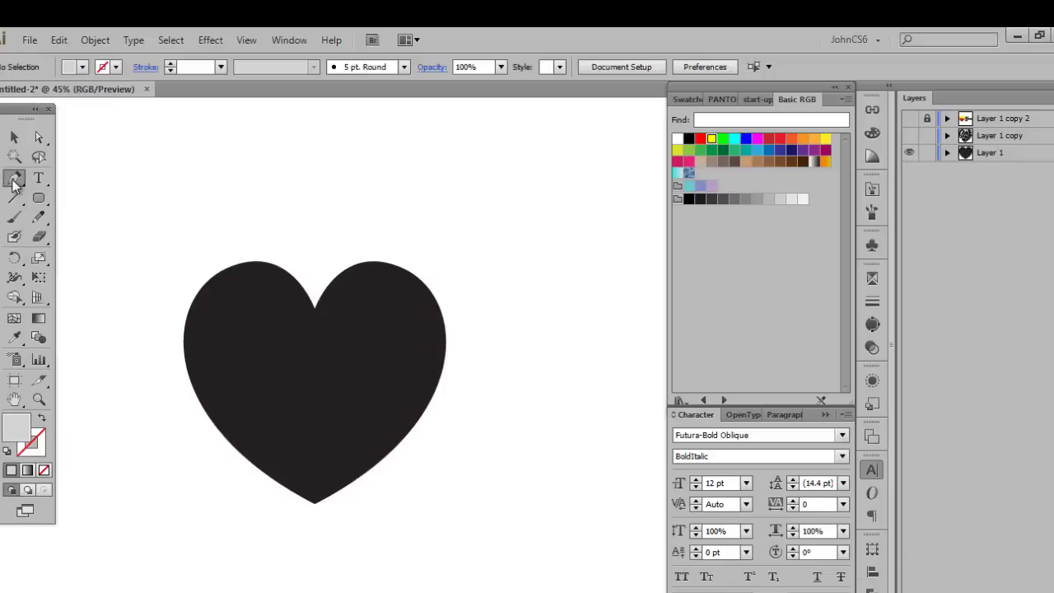
{"action": "left_click", "coordinate": [872, 588]}
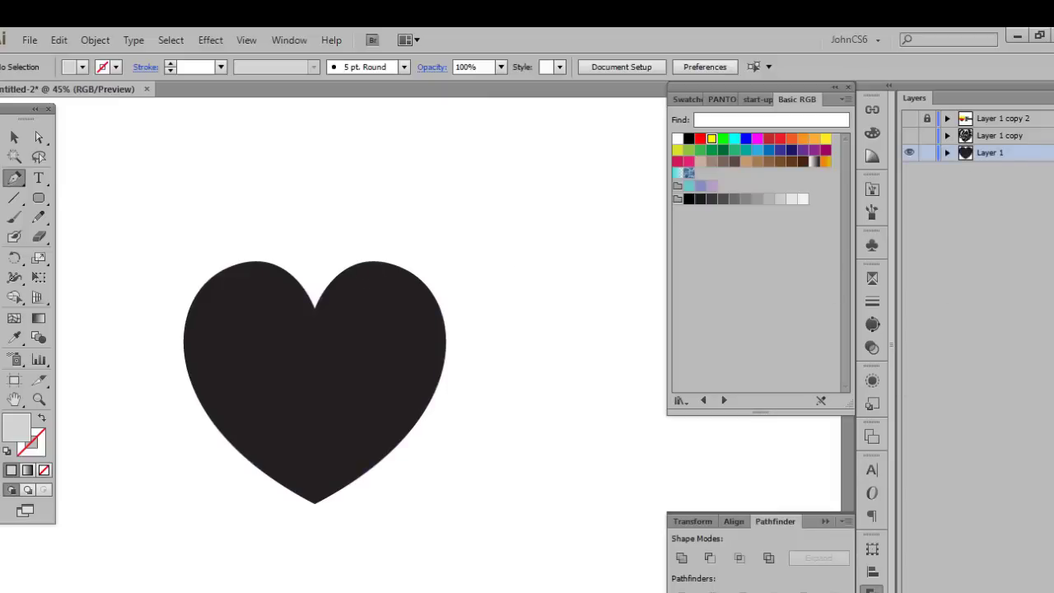
{"action": "left_click", "coordinate": [14, 136]}
{"action": "left_click", "coordinate": [264, 357]}
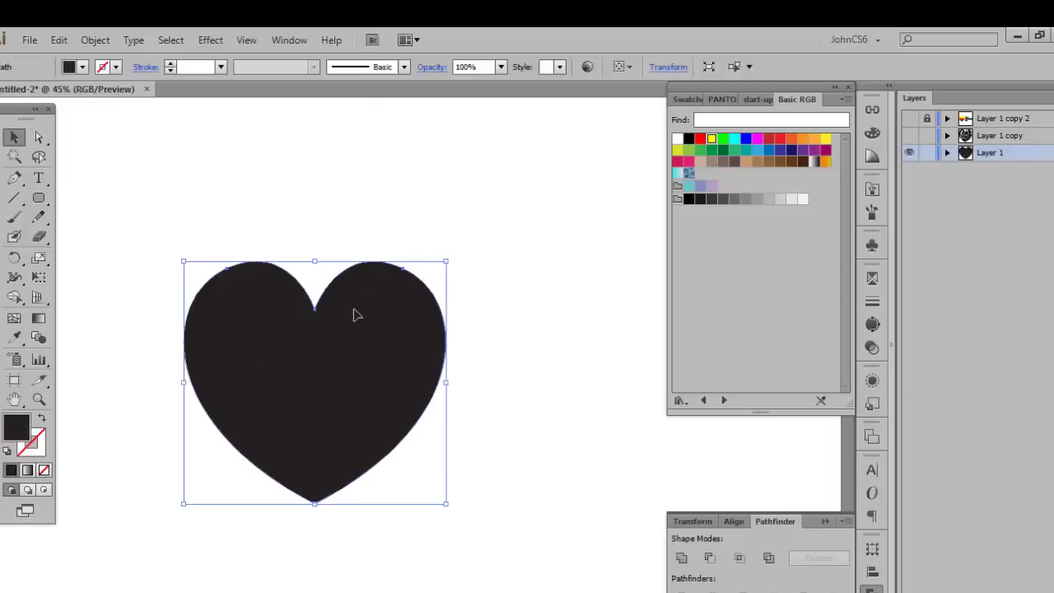
{"action": "left_click_drag", "start_coordinate": [355, 314], "coordinate": [373, 275]}
{"action": "left_click", "coordinate": [82, 177]}
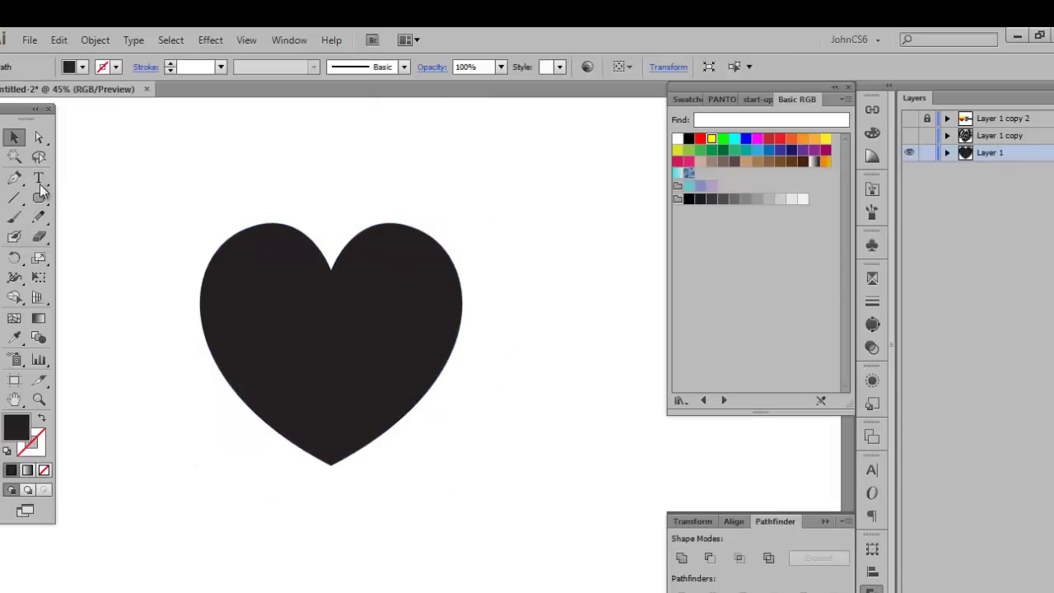
{"action": "left_click", "coordinate": [14, 178]}
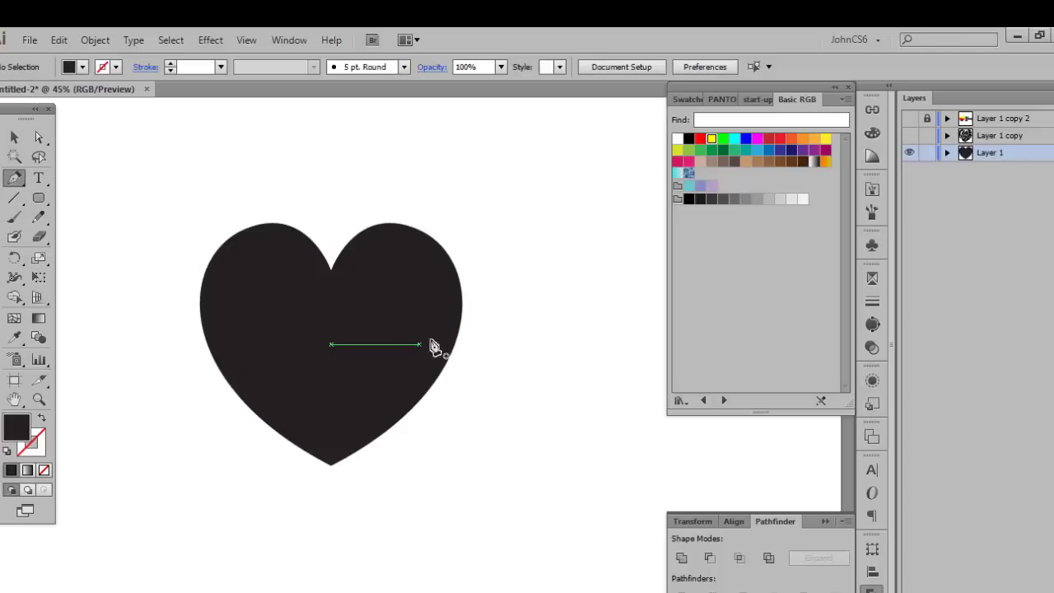
{"action": "left_click", "coordinate": [14, 137]}
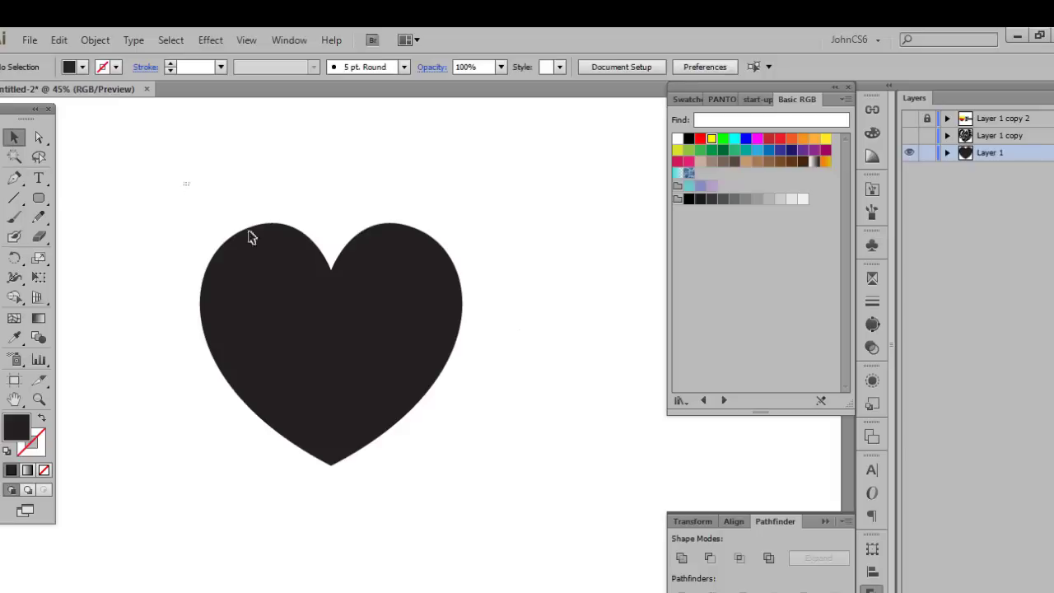
{"action": "left_click_drag", "start_coordinate": [185, 182], "coordinate": [498, 504]}
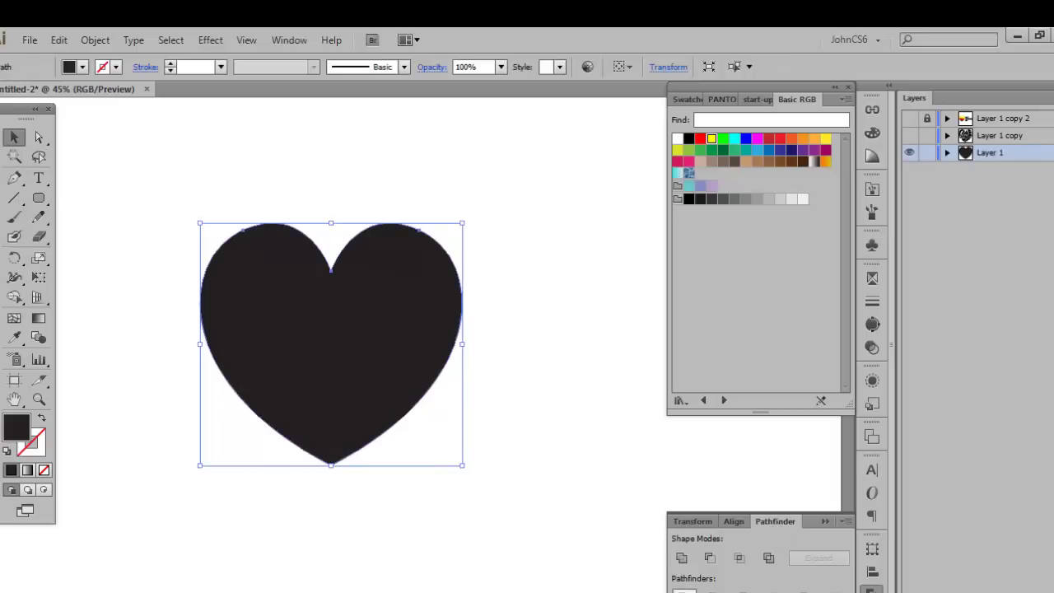
{"action": "left_click", "coordinate": [617, 488]}
Draw a closed wavy yellow band with the Pen tool across the heart's middle, extending past both of its sides.
{"action": "left_click", "coordinate": [14, 178]}
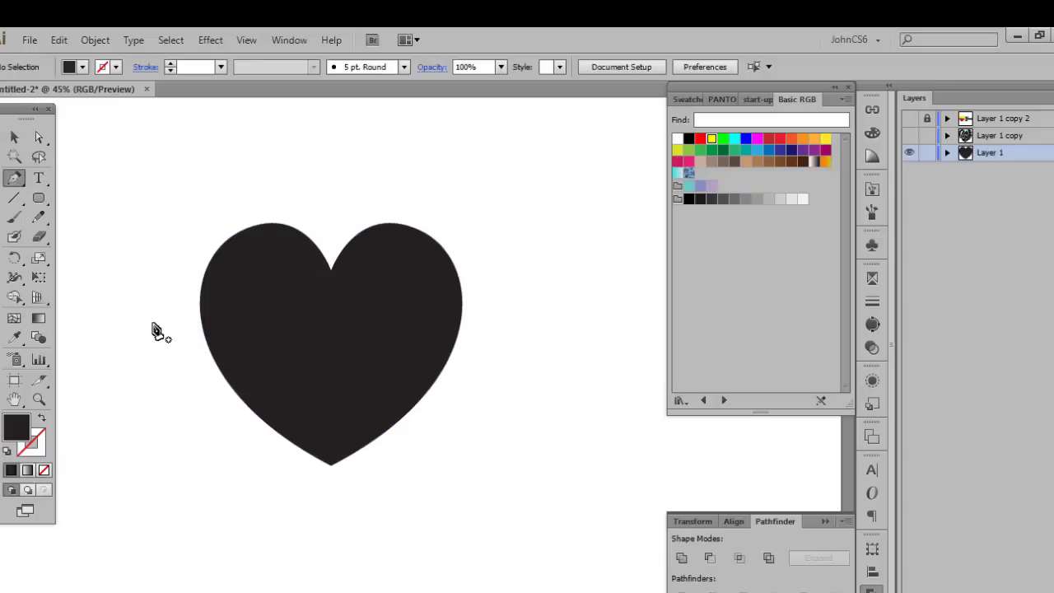
{"action": "left_click", "coordinate": [712, 140]}
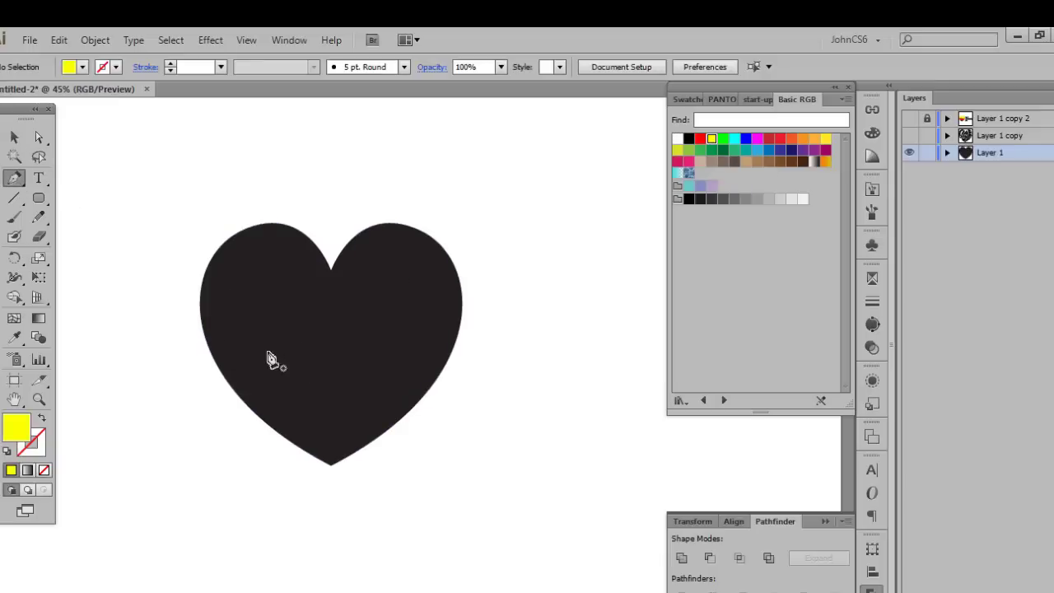
{"action": "left_click", "coordinate": [155, 332]}
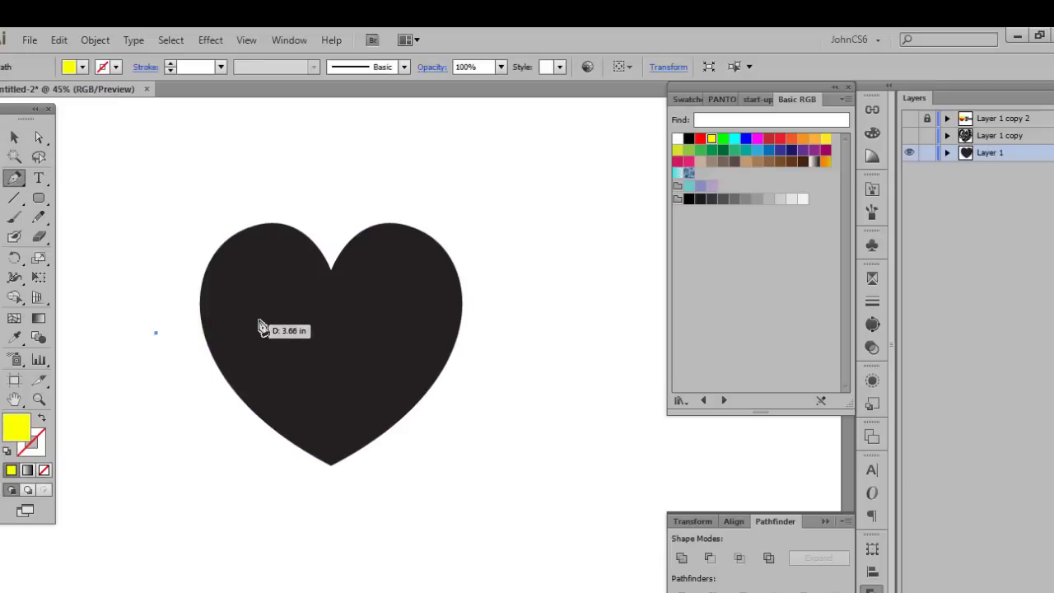
{"action": "left_click_drag", "start_coordinate": [277, 310], "coordinate": [346, 307]}
{"action": "left_click_drag", "start_coordinate": [436, 323], "coordinate": [531, 308]}
{"action": "left_click", "coordinate": [529, 303]}
{"action": "left_click_drag", "start_coordinate": [484, 393], "coordinate": [327, 393]}
{"action": "left_click_drag", "start_coordinate": [200, 398], "coordinate": [152, 422]}
{"action": "left_click_drag", "start_coordinate": [160, 335], "coordinate": [160, 339]}
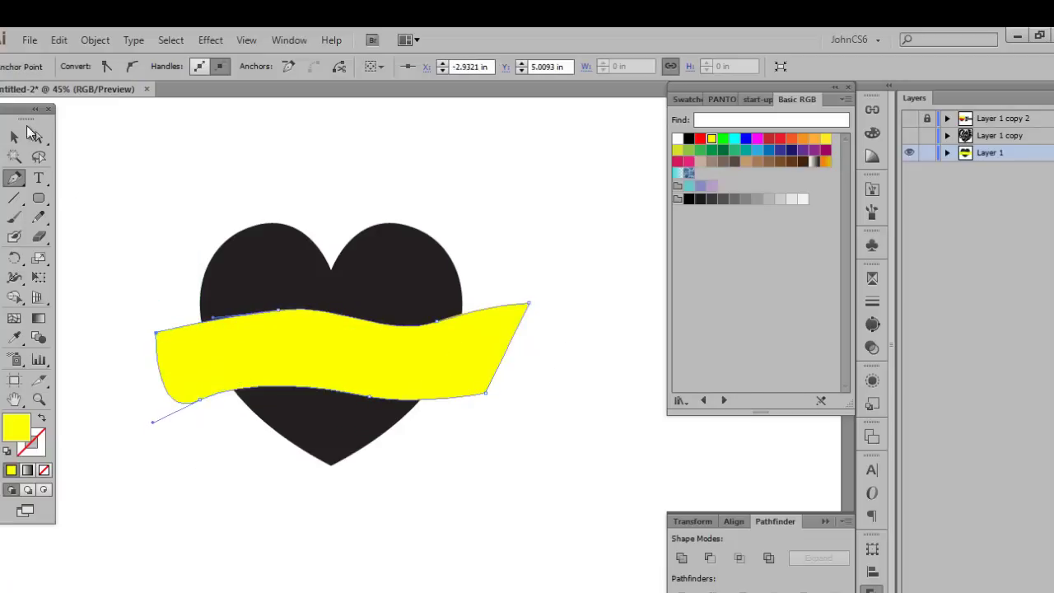
{"action": "key", "text": "v"}
{"action": "left_click", "coordinate": [140, 199]}
{"action": "left_click_drag", "start_coordinate": [140, 199], "coordinate": [436, 502]}
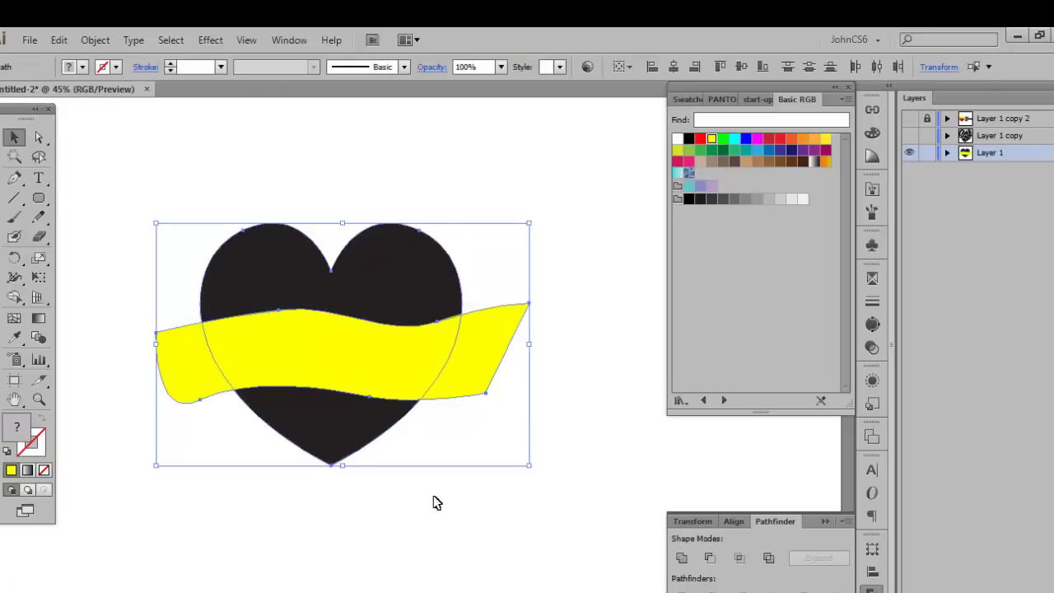
{"action": "left_click", "coordinate": [126, 258]}
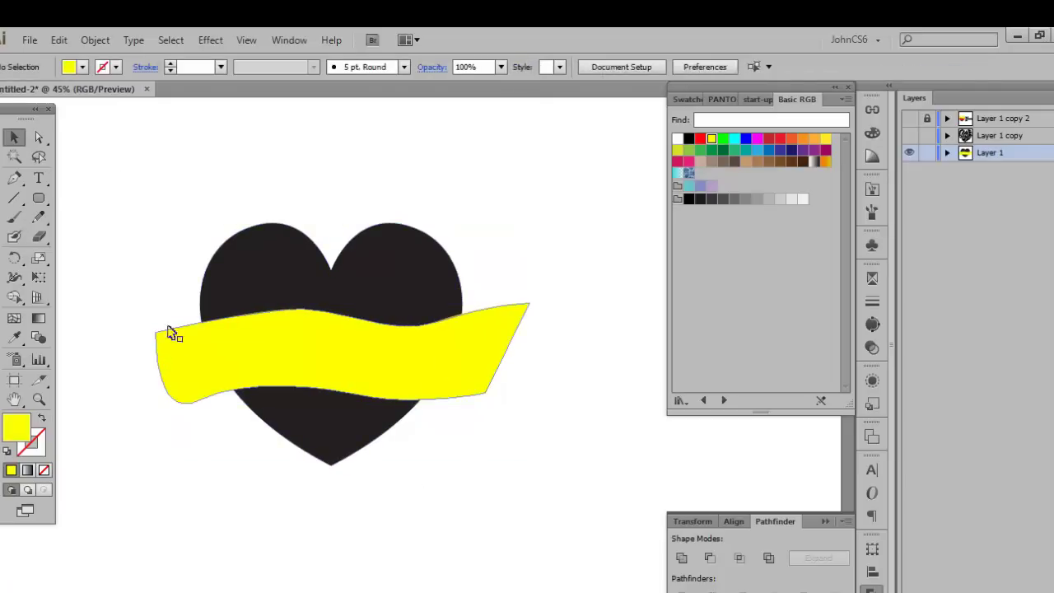
{"action": "left_click_drag", "start_coordinate": [122, 146], "coordinate": [581, 538]}
{"action": "left_click", "coordinate": [461, 494]}
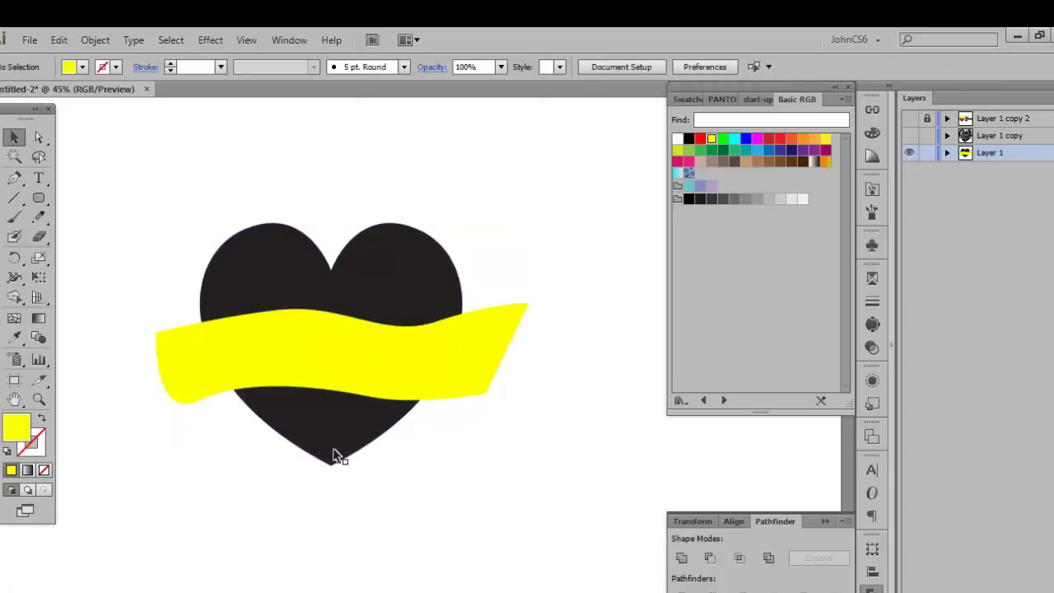
Select the yellow band together with the heart and split them with Pathfinder Divide.
{"action": "left_click", "coordinate": [181, 380]}
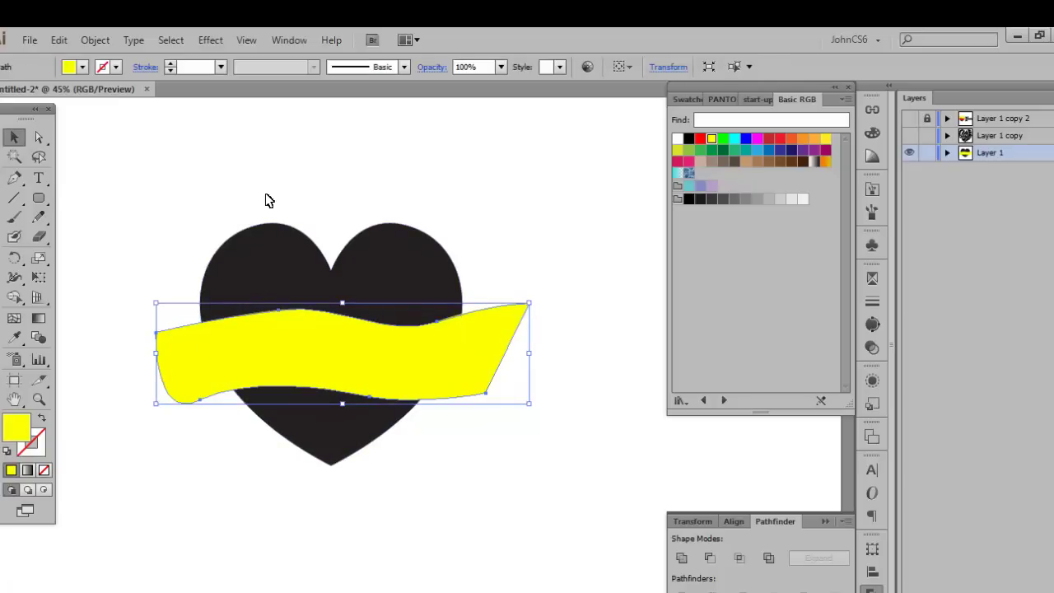
{"action": "left_click", "coordinate": [265, 251], "text": "shift"}
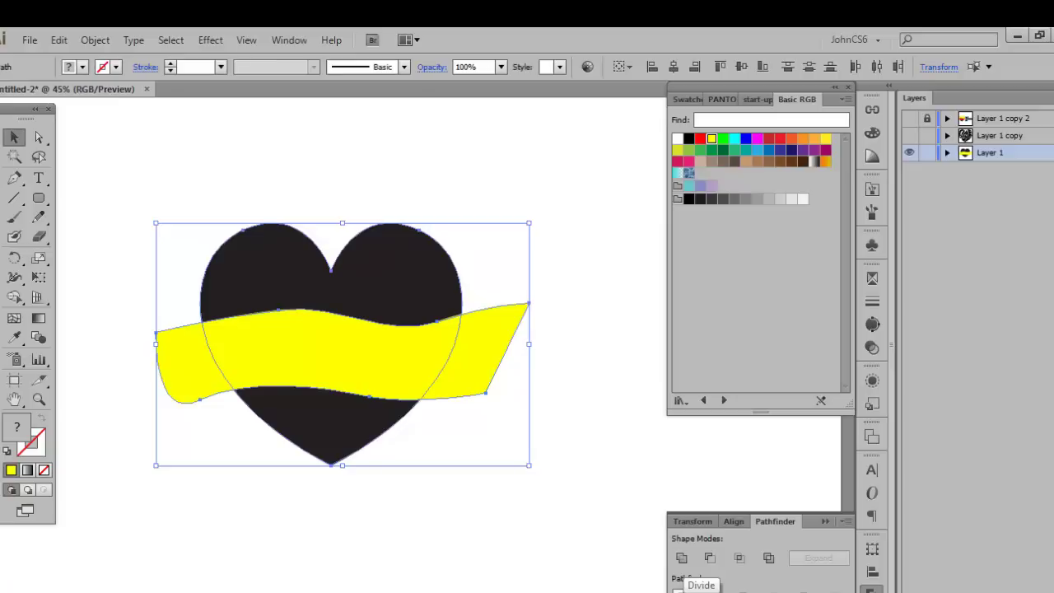
{"action": "left_click", "coordinate": [680, 590]}
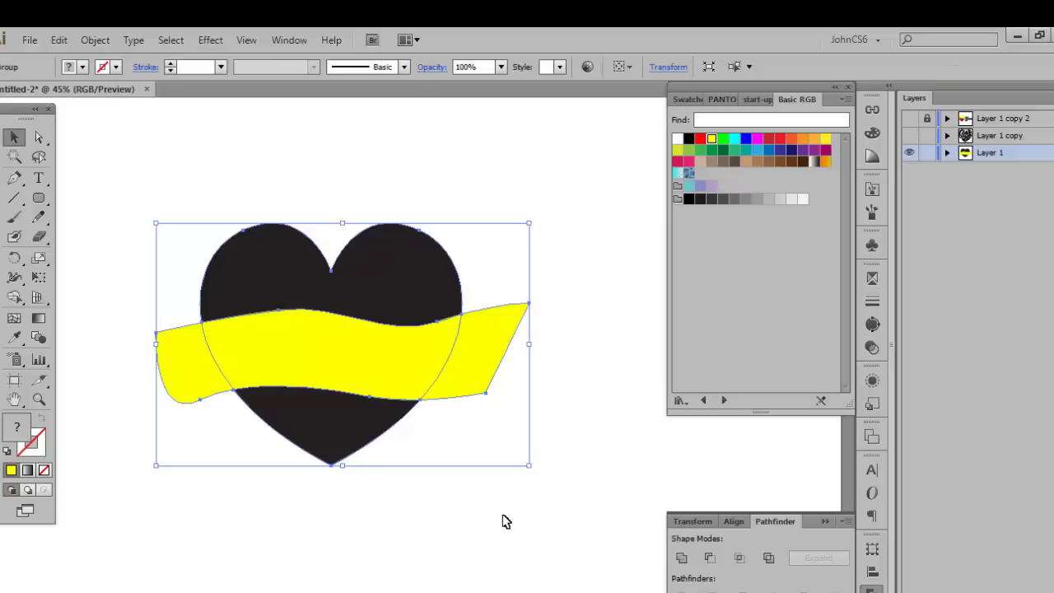
{"action": "left_click", "coordinate": [187, 190]}
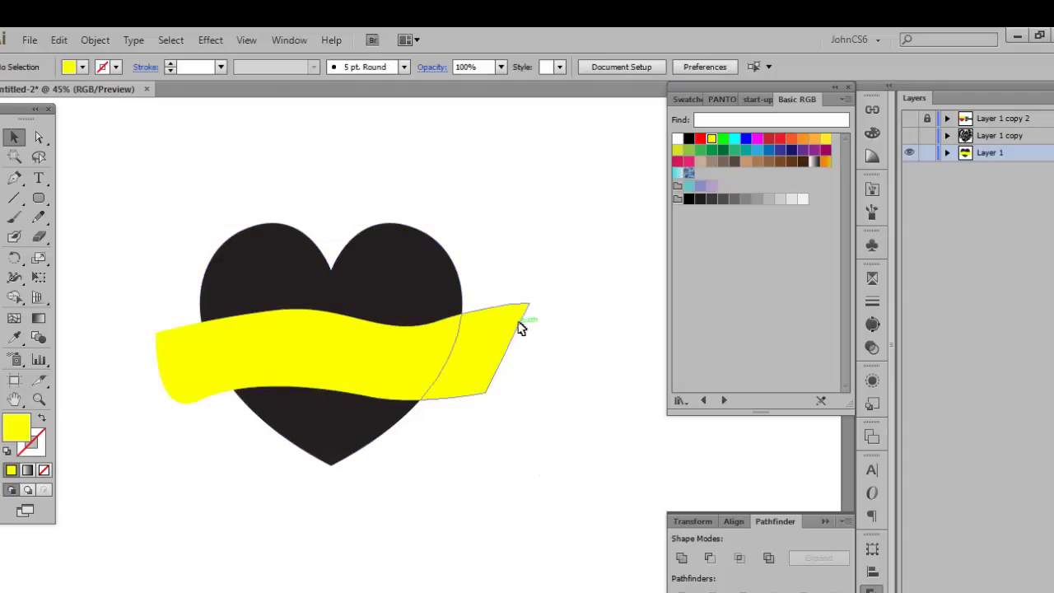
{"action": "left_click", "coordinate": [253, 44]}
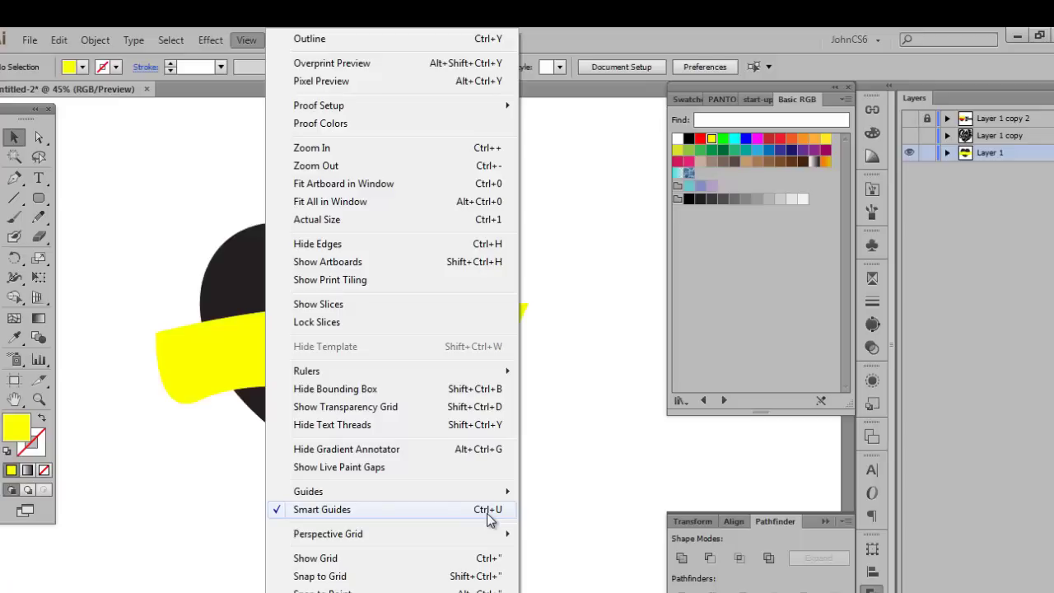
{"action": "left_click", "coordinate": [150, 497]}
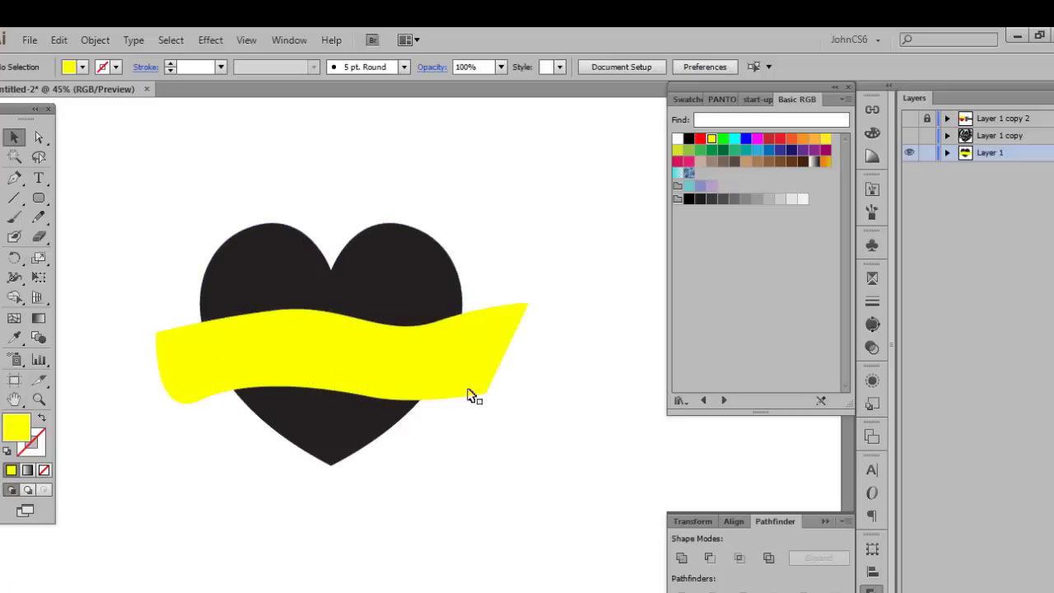
Ungroup the divided heart and band into separate pieces.
{"action": "left_click", "coordinate": [249, 354]}
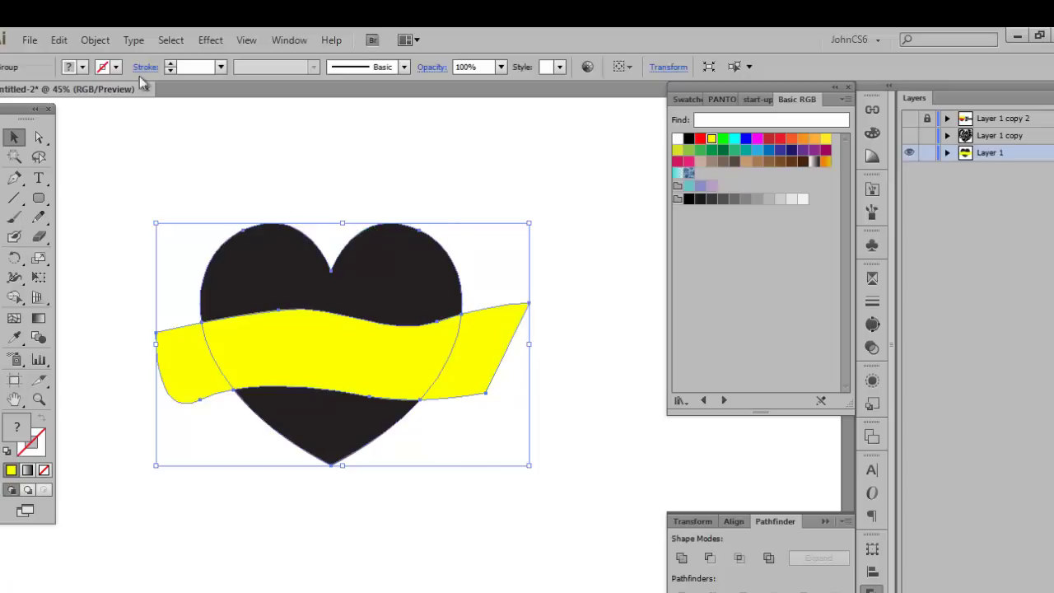
{"action": "left_click", "coordinate": [95, 41]}
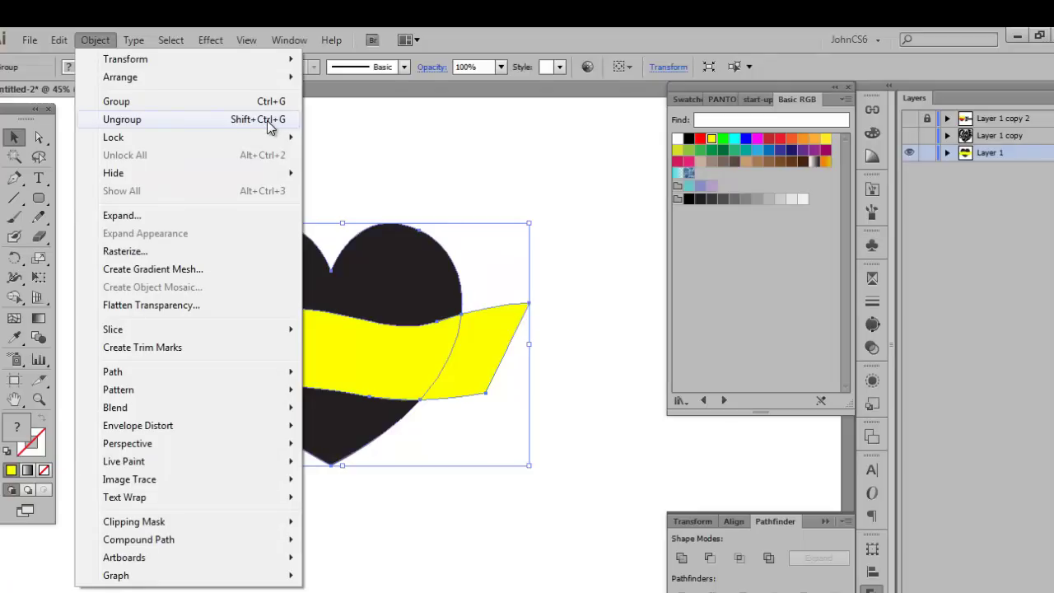
{"action": "left_click", "coordinate": [393, 195]}
{"action": "left_click", "coordinate": [372, 262]}
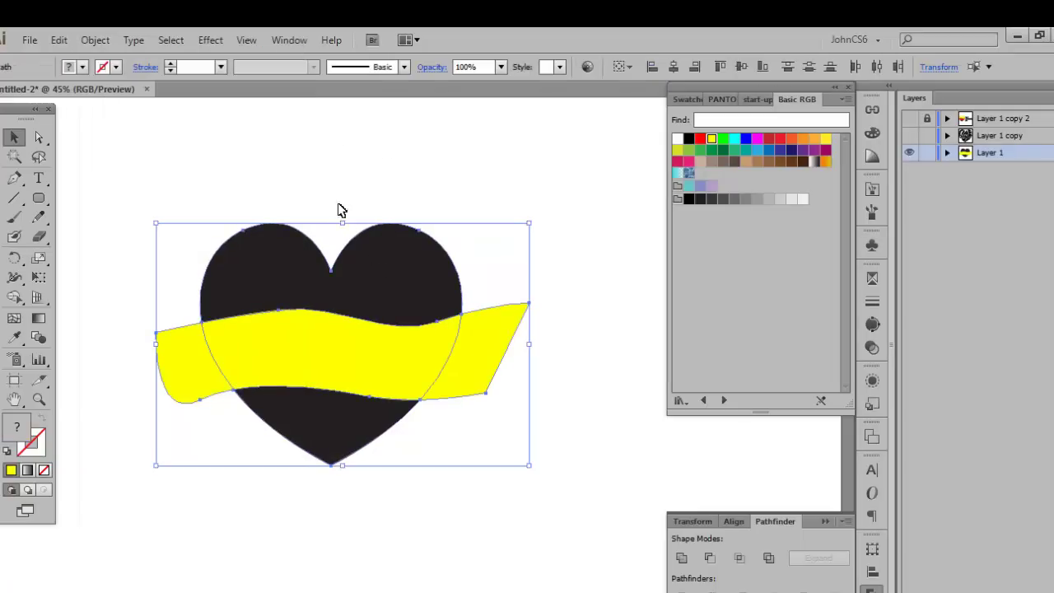
Select the heart and band pieces one after another to check that each is independent.
{"action": "left_click", "coordinate": [259, 277]}
{"action": "left_click", "coordinate": [156, 363]}
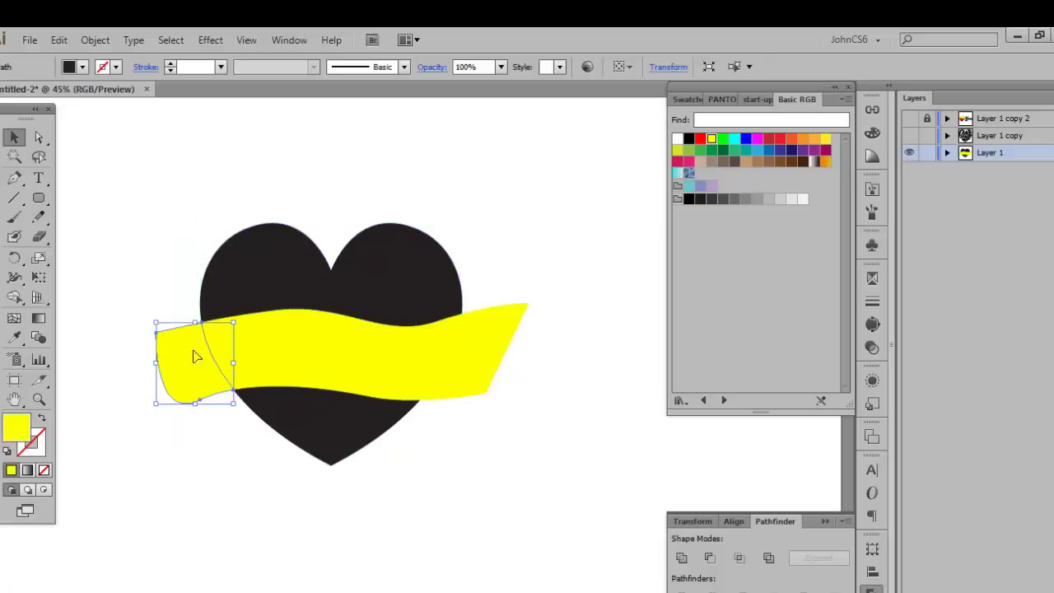
{"action": "left_click", "coordinate": [299, 341]}
{"action": "left_click", "coordinate": [502, 341]}
{"action": "left_click", "coordinate": [334, 421]}
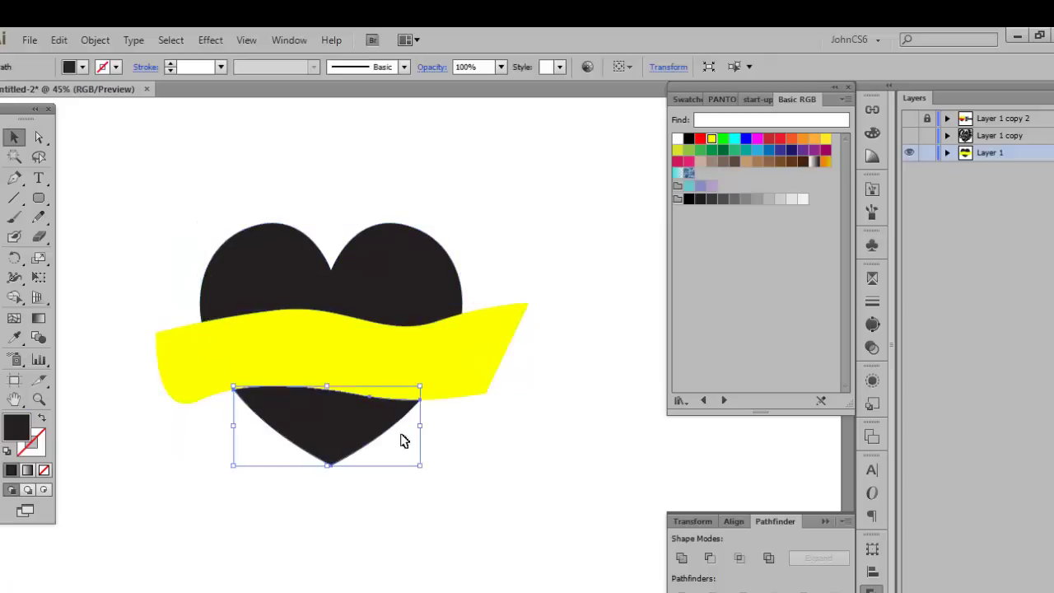
{"action": "left_click", "coordinate": [461, 449]}
Delete the two yellow band ends that extend beyond the heart's outline.
{"action": "left_click", "coordinate": [477, 384]}
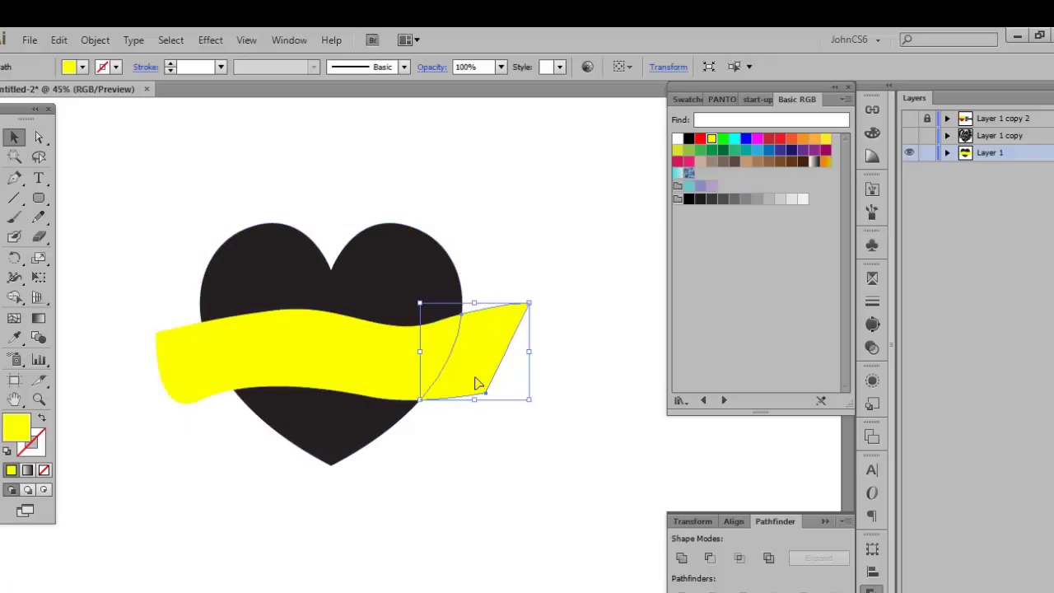
{"action": "key", "text": "Delete"}
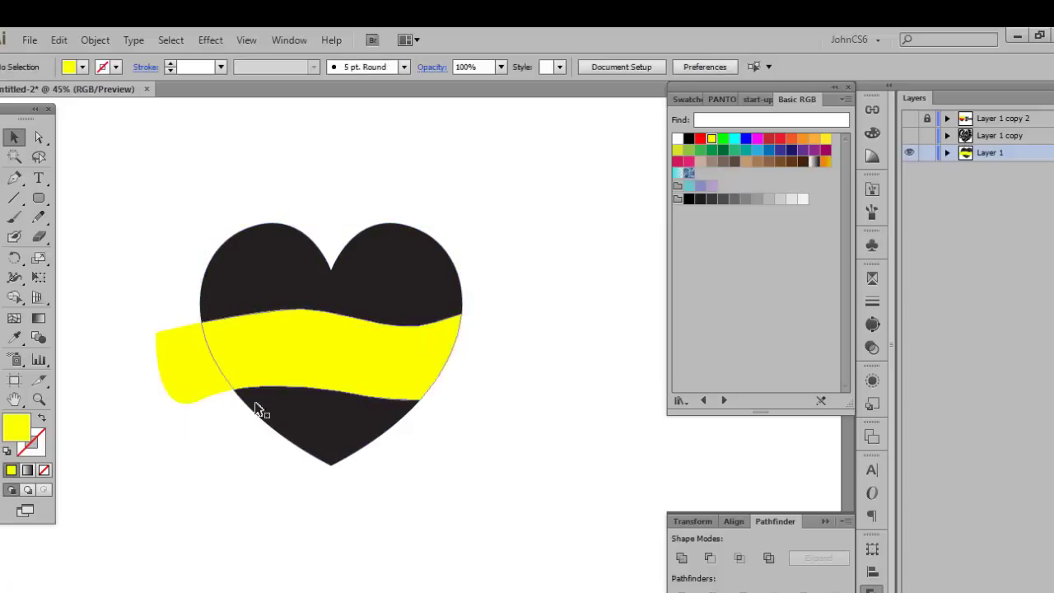
{"action": "left_click", "coordinate": [195, 368]}
{"action": "key", "text": "Delete"}
Fill the upper section of the heart with red and deselect it.
{"action": "left_click", "coordinate": [289, 270]}
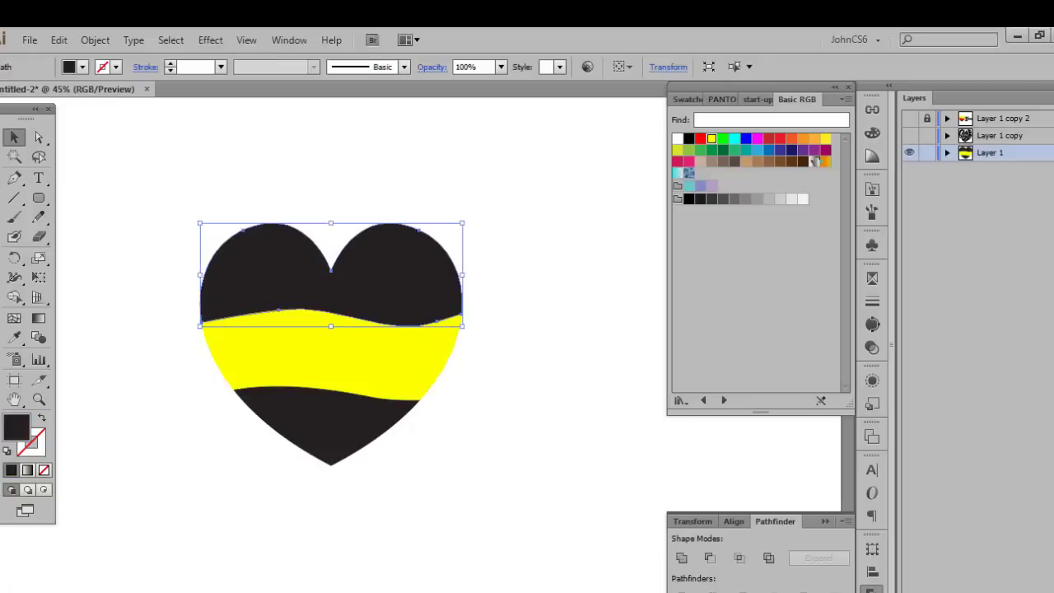
{"action": "left_click", "coordinate": [699, 139]}
{"action": "left_click", "coordinate": [587, 234]}
Add the text "TIME" in the empty space beside the heart.
{"action": "mouse_move", "coordinate": [587, 233]}
{"action": "left_mouse_down"}
{"action": "mouse_move", "coordinate": [556, 273]}
{"action": "mouse_move", "coordinate": [582, 275]}
{"action": "mouse_move", "coordinate": [584, 231]}
{"action": "mouse_move", "coordinate": [560, 199]}
{"action": "mouse_move", "coordinate": [597, 230]}
{"action": "left_mouse_up"}
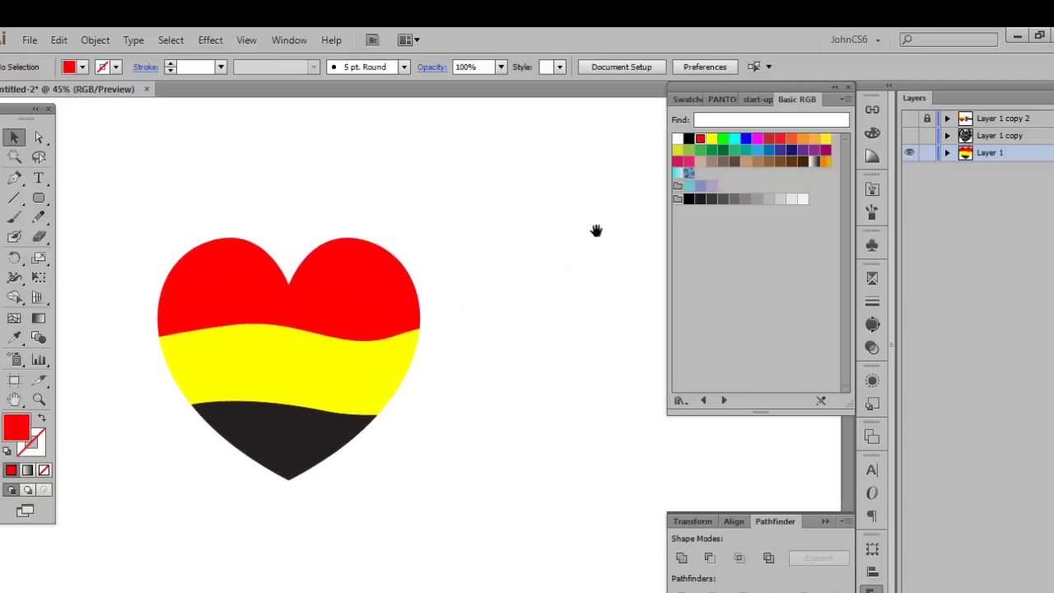
{"action": "left_click_drag", "start_coordinate": [511, 189], "coordinate": [427, 169]}
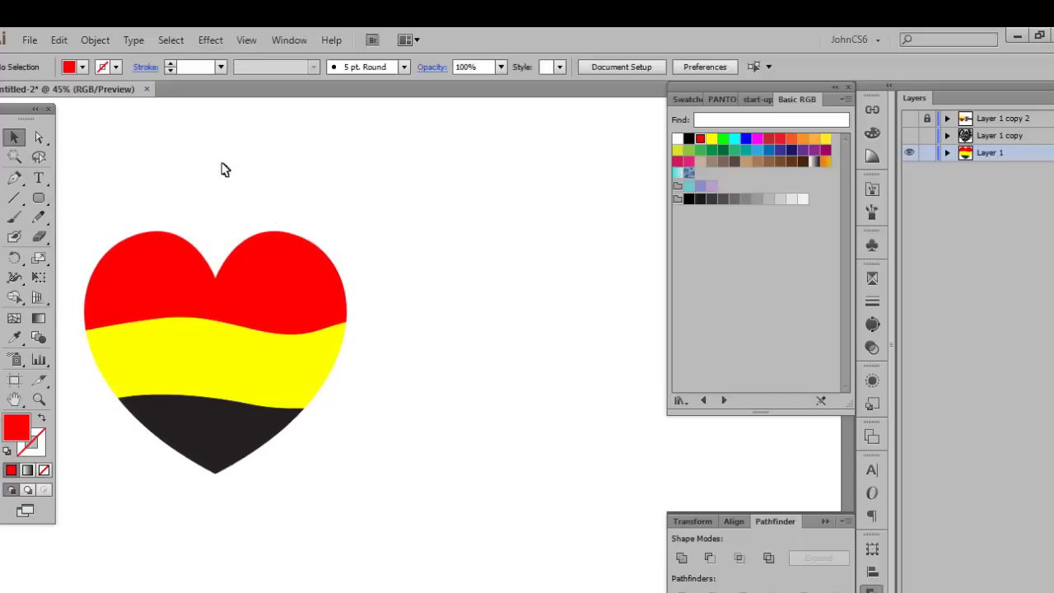
{"action": "left_click", "coordinate": [35, 185]}
{"action": "left_click", "coordinate": [411, 297]}
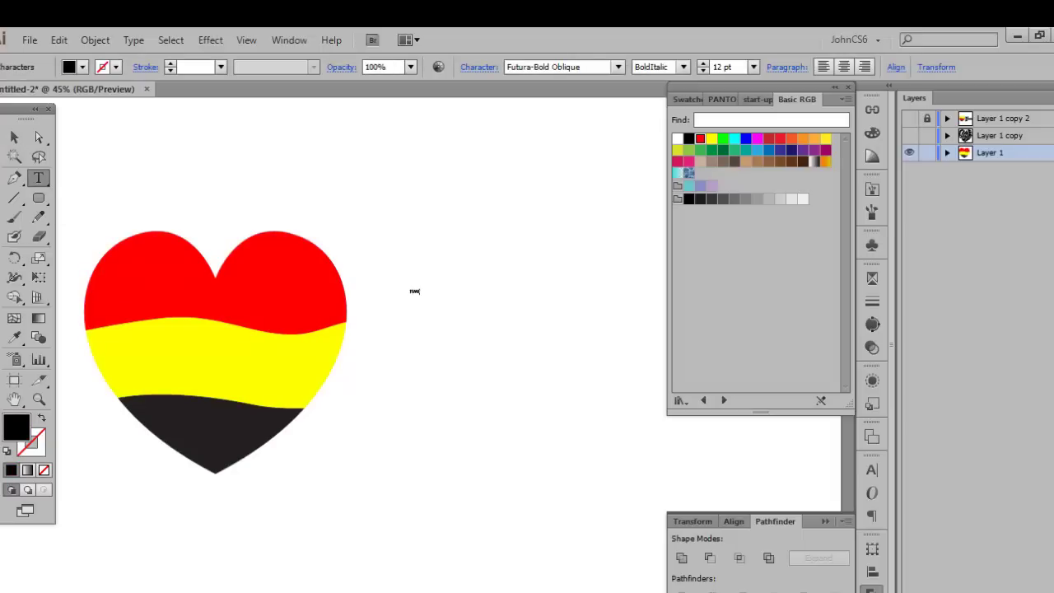
Scale the TIME text up to about 177 pt, place it above and beside the heart, and show its character settings.
{"action": "left_click", "coordinate": [15, 137]}
{"action": "left_click_drag", "start_coordinate": [424, 283], "coordinate": [511, 186]}
{"action": "left_click_drag", "start_coordinate": [445, 299], "coordinate": [500, 245]}
{"action": "left_click", "coordinate": [872, 470]}
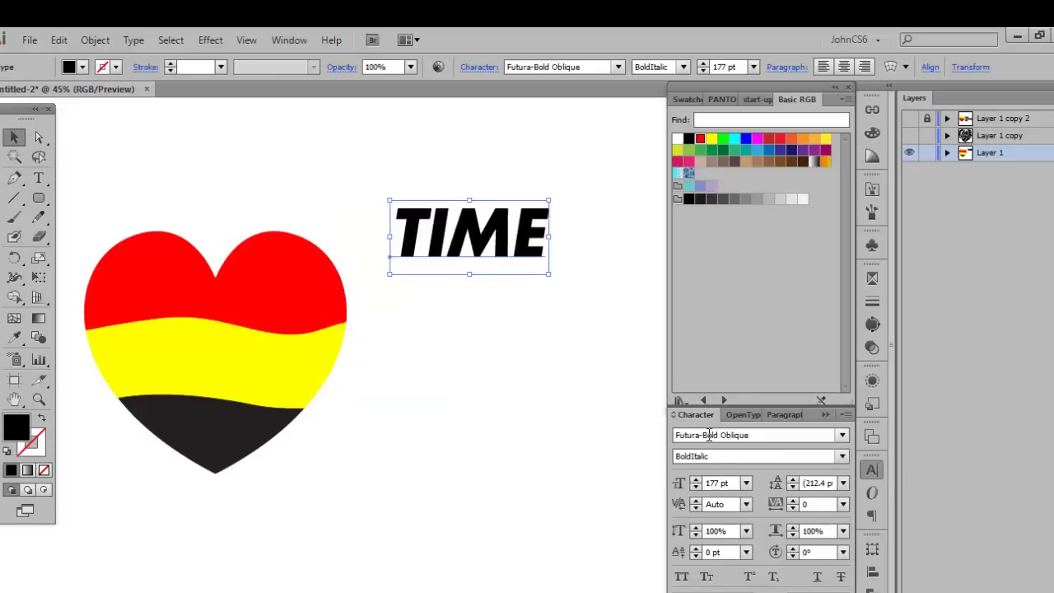
Make two copies of the TIME text and stack them directly below the original.
{"action": "left_click", "coordinate": [872, 471]}
{"action": "left_click_drag", "start_coordinate": [471, 251], "coordinate": [465, 341]}
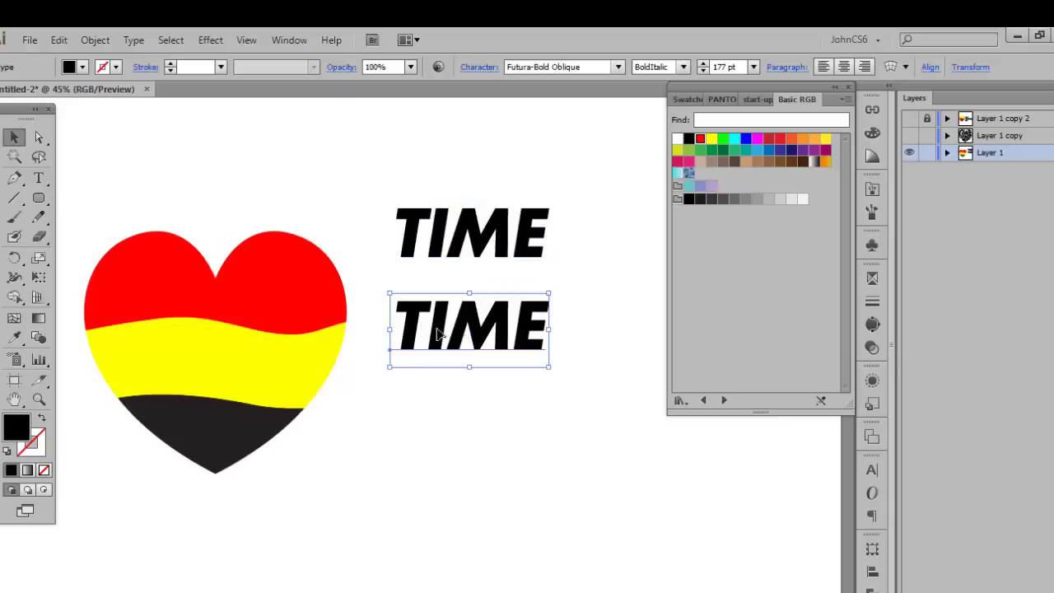
{"action": "left_click", "coordinate": [390, 225]}
{"action": "left_click", "coordinate": [460, 245]}
{"action": "left_click", "coordinate": [455, 329]}
{"action": "left_click", "coordinate": [464, 255]}
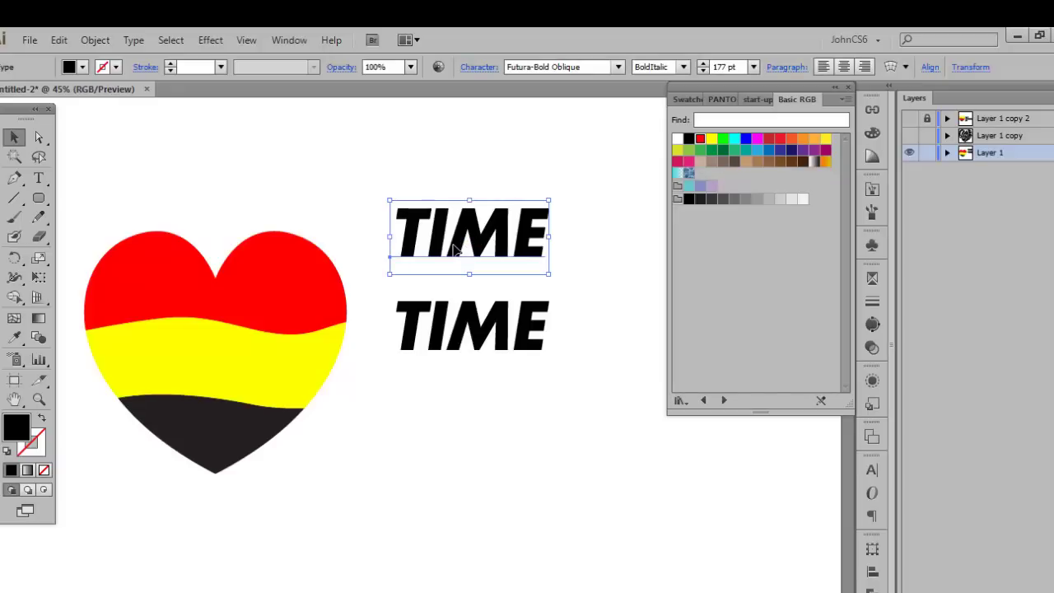
{"action": "left_click_drag", "start_coordinate": [459, 238], "coordinate": [445, 434]}
Change the middle copy's text to "CHANGES".
{"action": "left_click", "coordinate": [437, 319]}
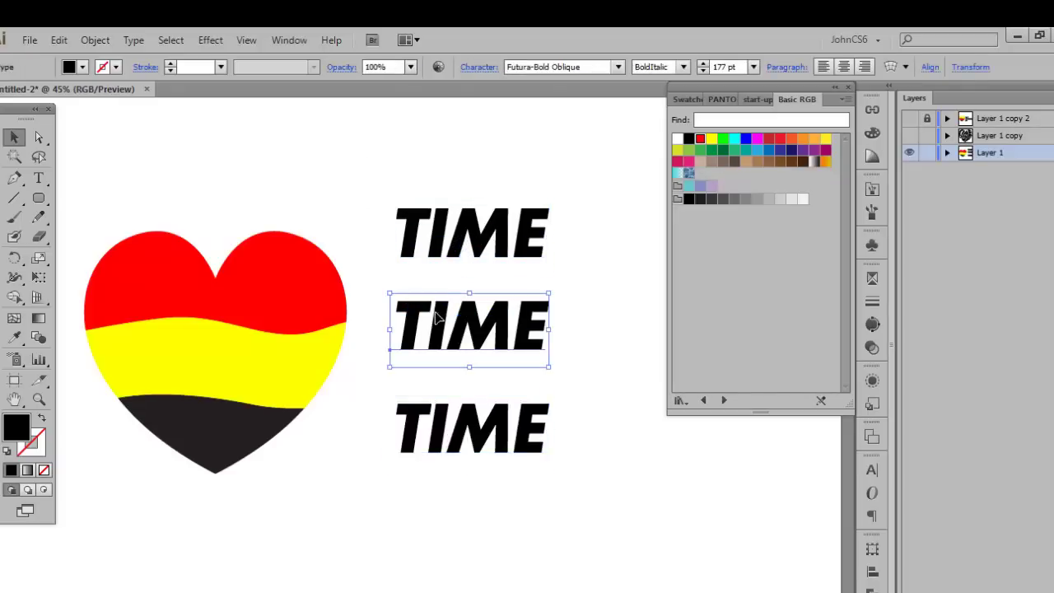
{"action": "double_click", "coordinate": [403, 328]}
{"action": "key", "text": "ctrl+a"}
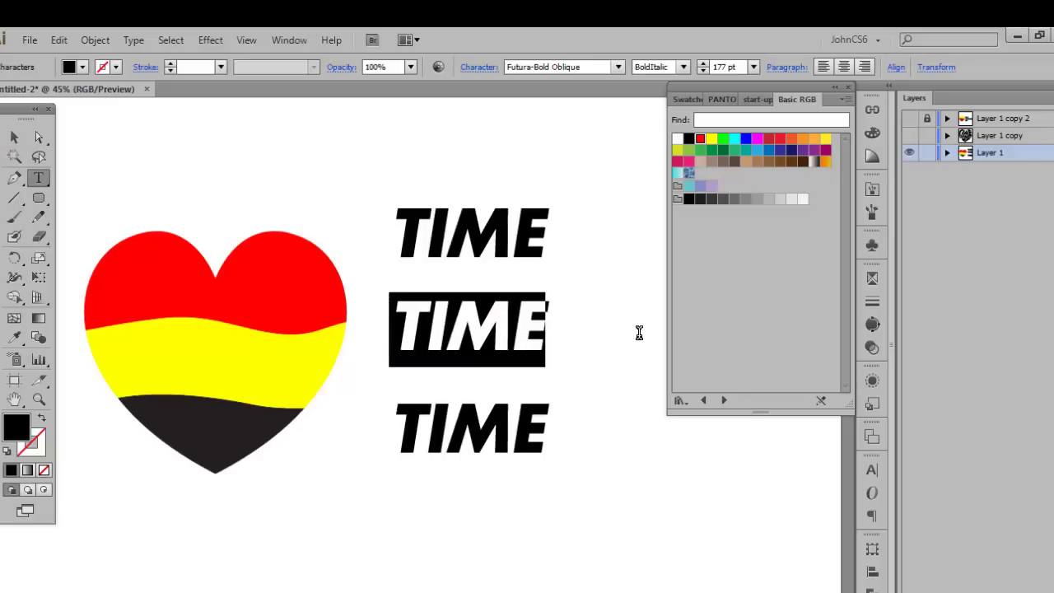
{"action": "type", "text": "CHANGE"}
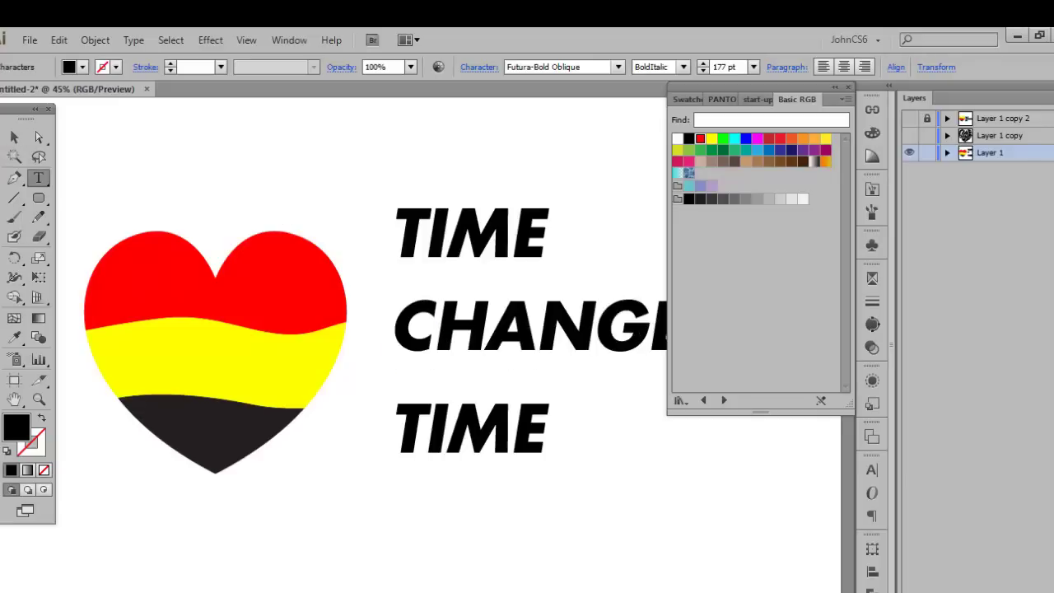
{"action": "left_click", "coordinate": [14, 137]}
Change the lowest copy's text to "ME".
{"action": "left_click", "coordinate": [388, 458]}
{"action": "key", "text": "t"}
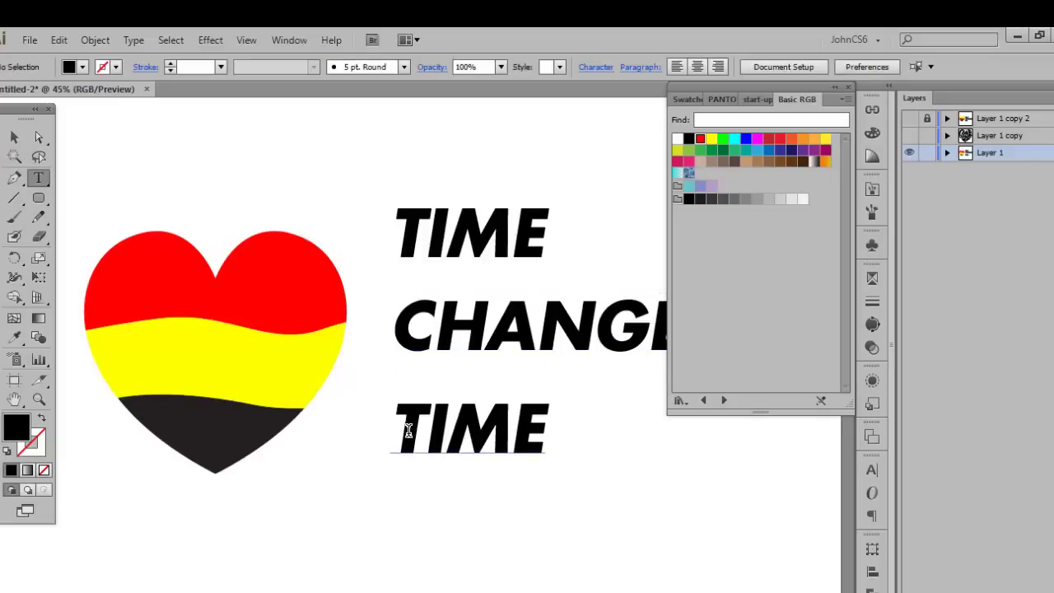
{"action": "left_click_drag", "start_coordinate": [397, 430], "coordinate": [618, 426]}
{"action": "type", "text": "ME"}
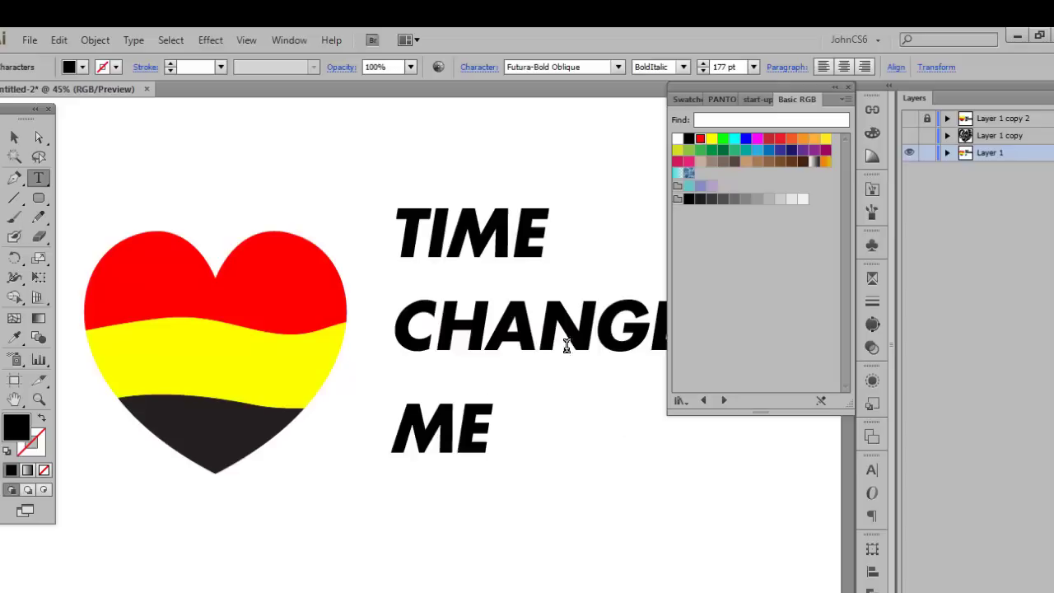
{"action": "left_click", "coordinate": [14, 137]}
Rearrange TIME, CHANGES and ME into a tighter vertical stack beside the heart.
{"action": "left_click", "coordinate": [236, 452]}
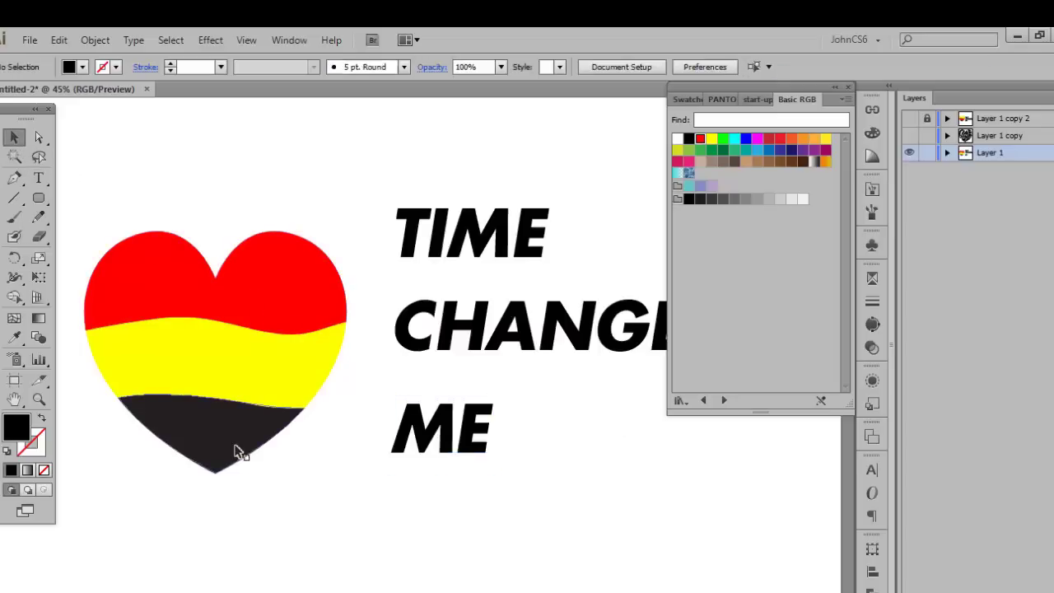
{"action": "left_click", "coordinate": [237, 451]}
{"action": "left_click_drag", "start_coordinate": [458, 432], "coordinate": [323, 470]}
{"action": "left_click", "coordinate": [264, 295]}
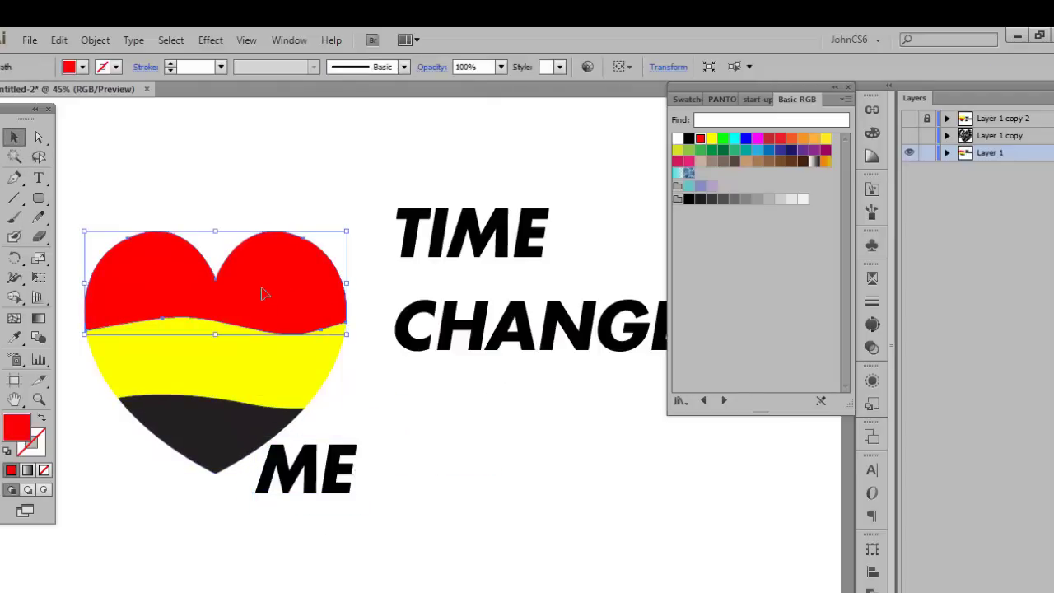
{"action": "left_click_drag", "start_coordinate": [536, 232], "coordinate": [356, 245]}
{"action": "left_click_drag", "start_coordinate": [513, 343], "coordinate": [513, 366]}
{"action": "left_click_drag", "start_coordinate": [249, 208], "coordinate": [501, 266]}
{"action": "left_click_drag", "start_coordinate": [329, 478], "coordinate": [473, 438]}
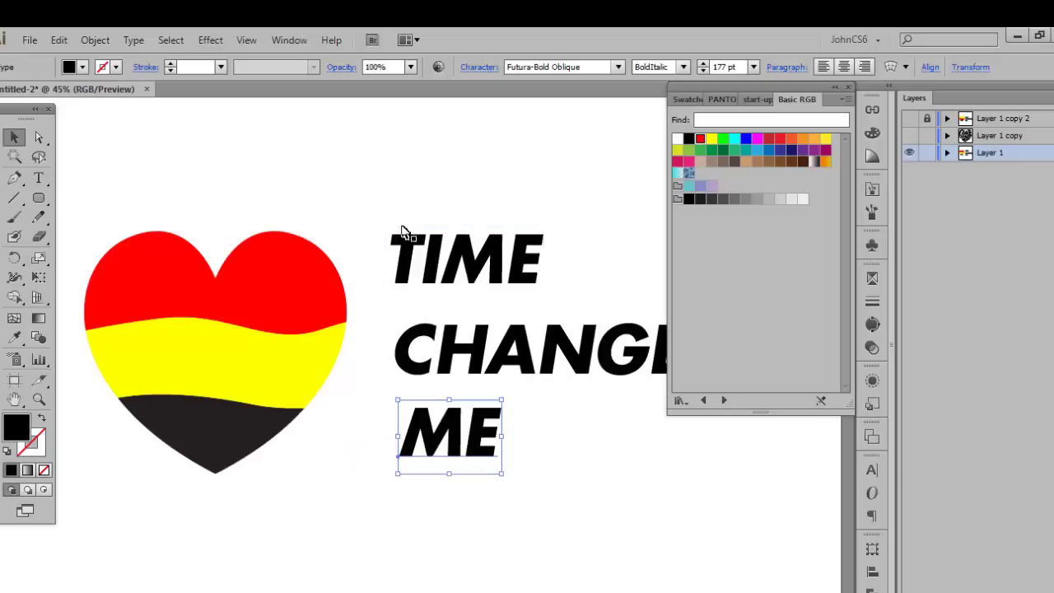
{"action": "left_click_drag", "start_coordinate": [404, 231], "coordinate": [417, 241]}
Send the three words TIME, CHANGES and ME to the back of the stacking order and deselect them.
{"action": "left_click", "coordinate": [395, 207]}
{"action": "left_click_drag", "start_coordinate": [447, 207], "coordinate": [379, 216]}
{"action": "left_click_drag", "start_coordinate": [535, 534], "coordinate": [661, 542]}
{"action": "left_click", "coordinate": [379, 235]}
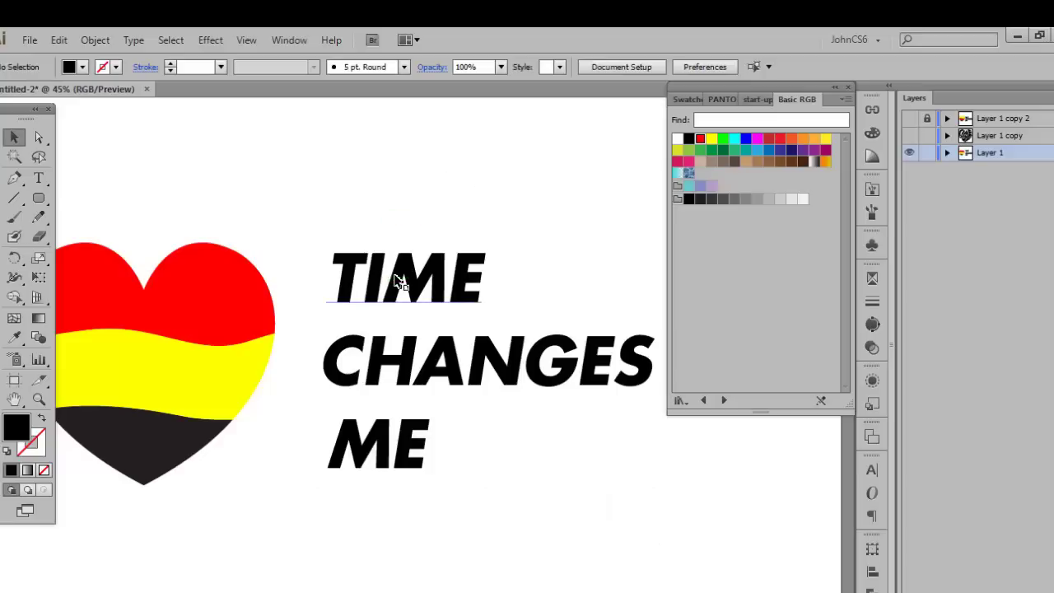
{"action": "left_click", "coordinate": [395, 281]}
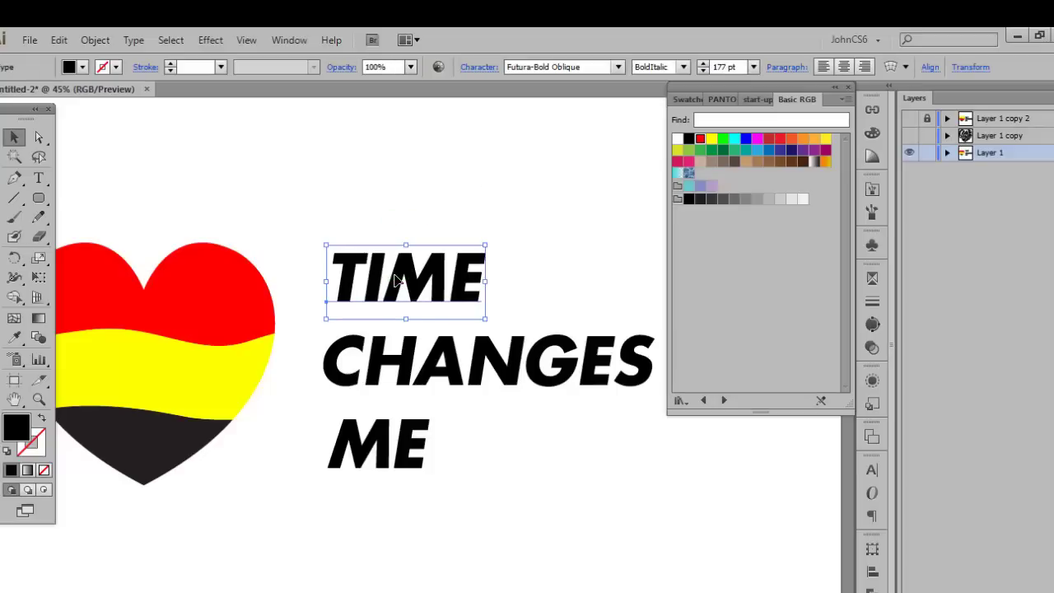
{"action": "left_click", "coordinate": [397, 359], "text": "shift"}
{"action": "left_click", "coordinate": [377, 451], "text": "shift"}
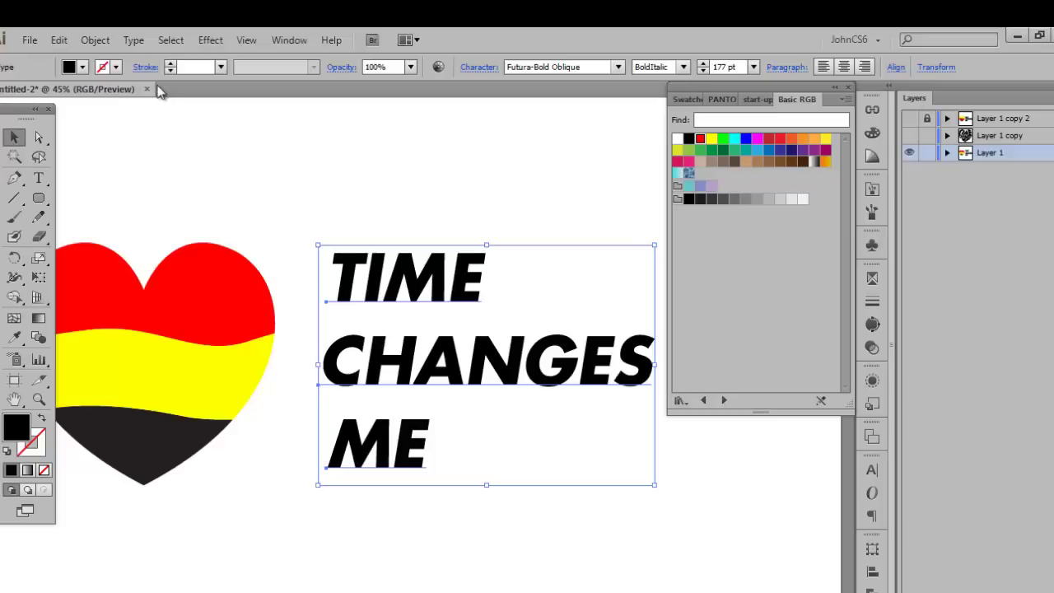
{"action": "left_click", "coordinate": [94, 42]}
{"action": "left_click", "coordinate": [94, 41]}
{"action": "left_click", "coordinate": [95, 39]}
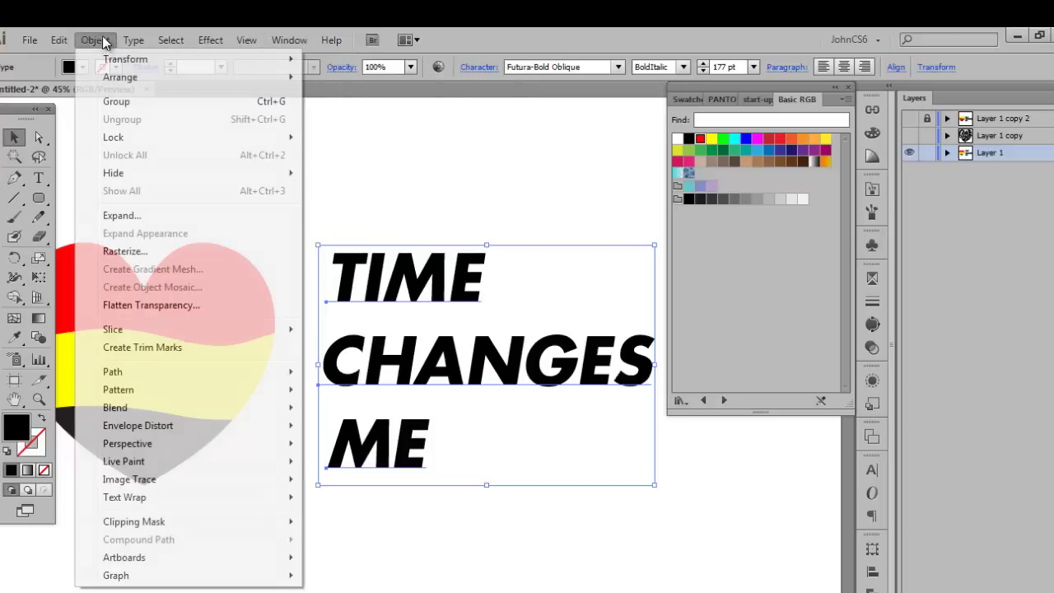
{"action": "mouse_move", "coordinate": [150, 79]}
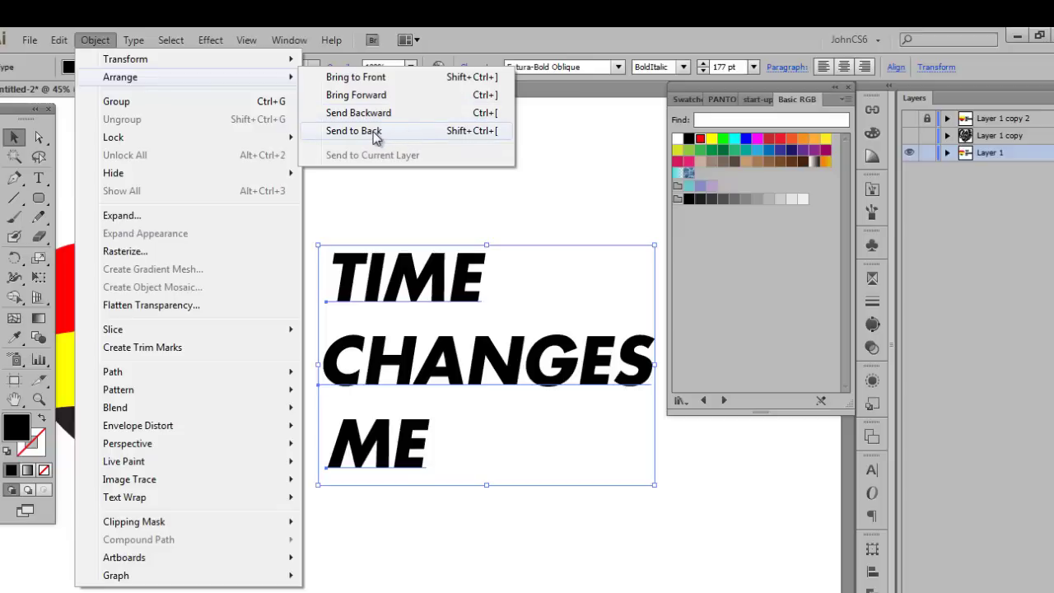
{"action": "left_click", "coordinate": [476, 139]}
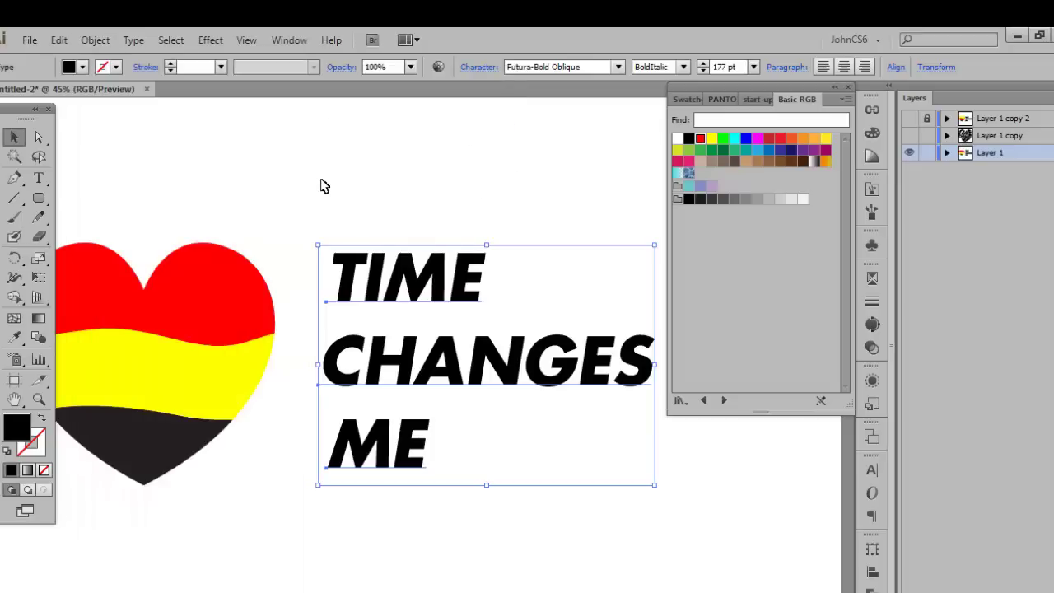
{"action": "left_click", "coordinate": [283, 195]}
Fit the TIME text into the heart's red section with Envelope Distort, Make with Top Object, and deselect it.
{"action": "left_click_drag", "start_coordinate": [320, 184], "coordinate": [350, 198]}
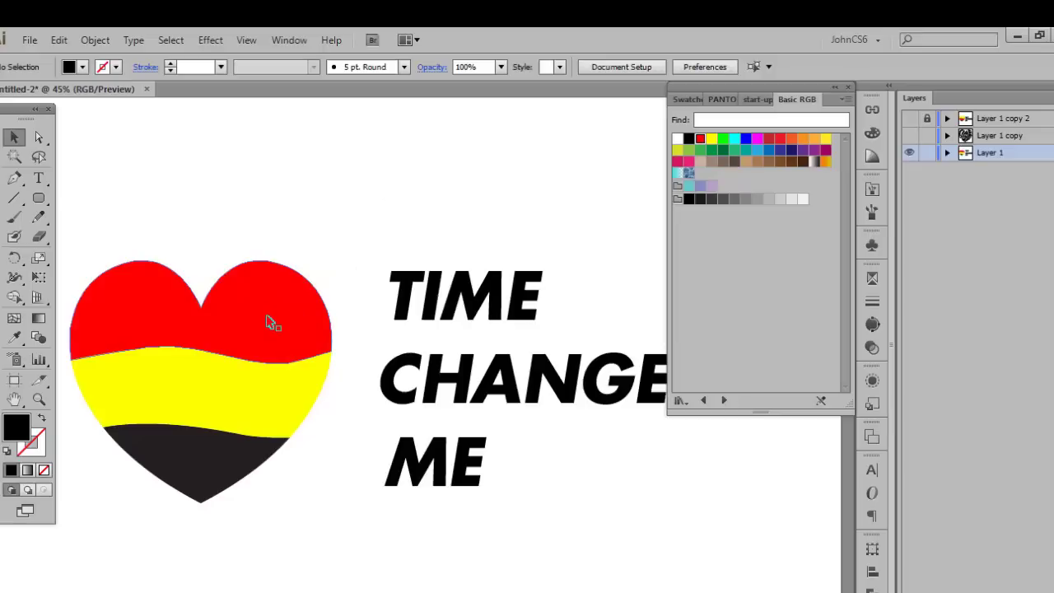
{"action": "left_click", "coordinate": [421, 299]}
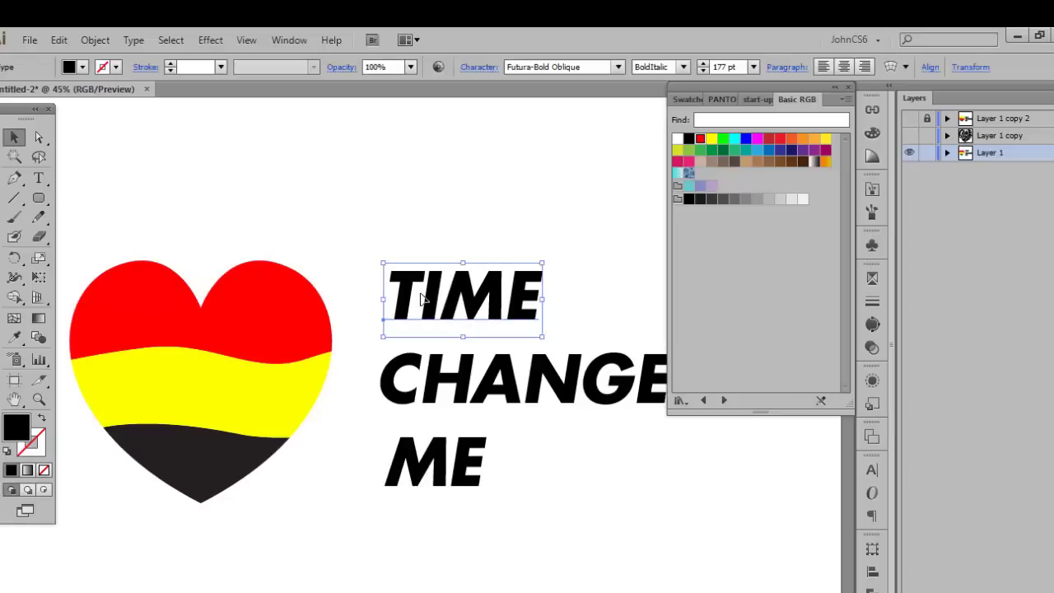
{"action": "left_click", "coordinate": [290, 321], "text": "shift"}
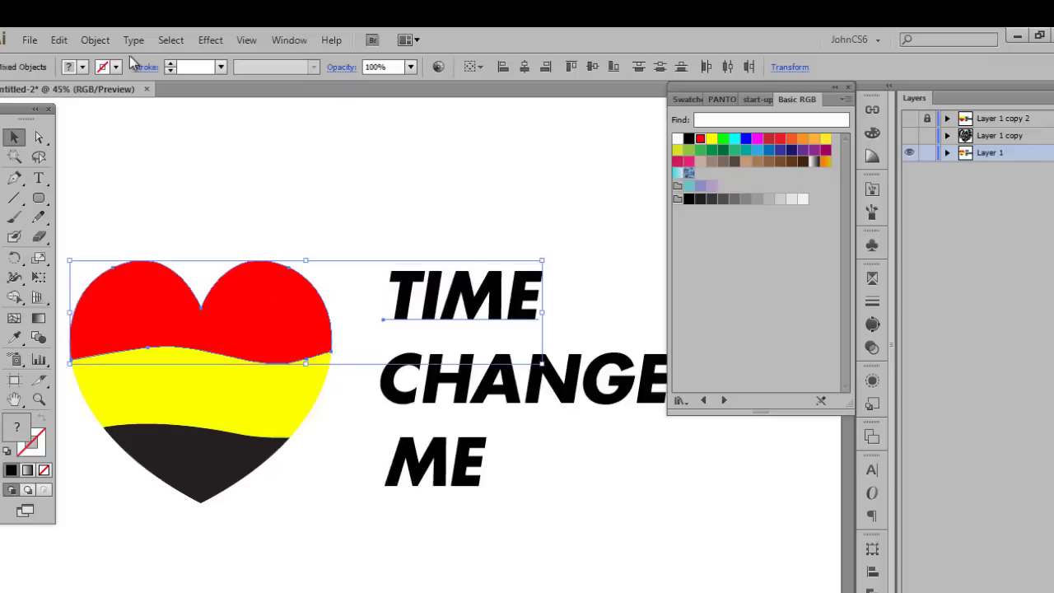
{"action": "left_click", "coordinate": [97, 39]}
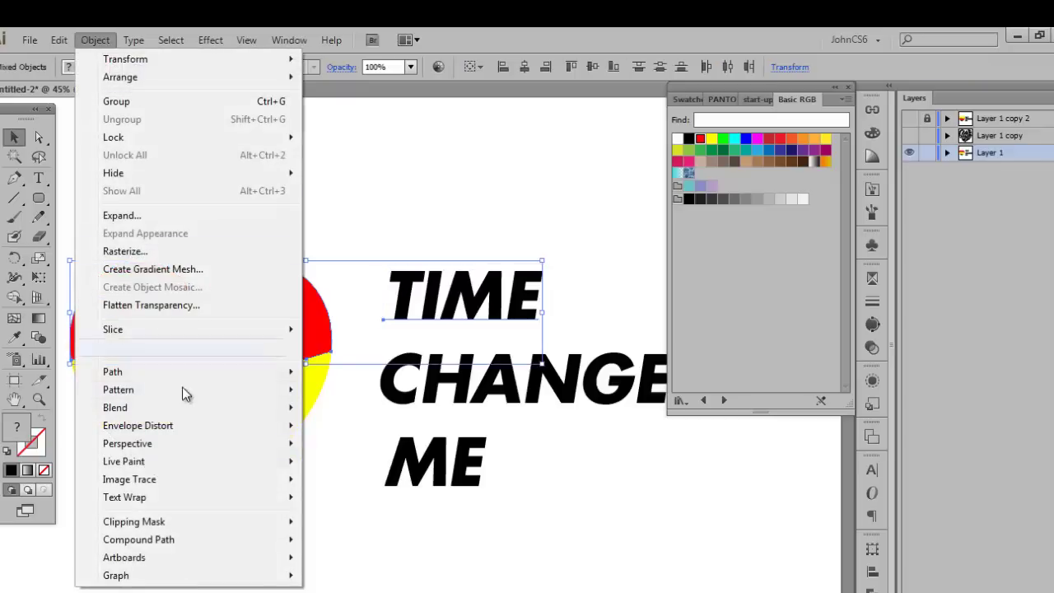
{"action": "mouse_move", "coordinate": [184, 427]}
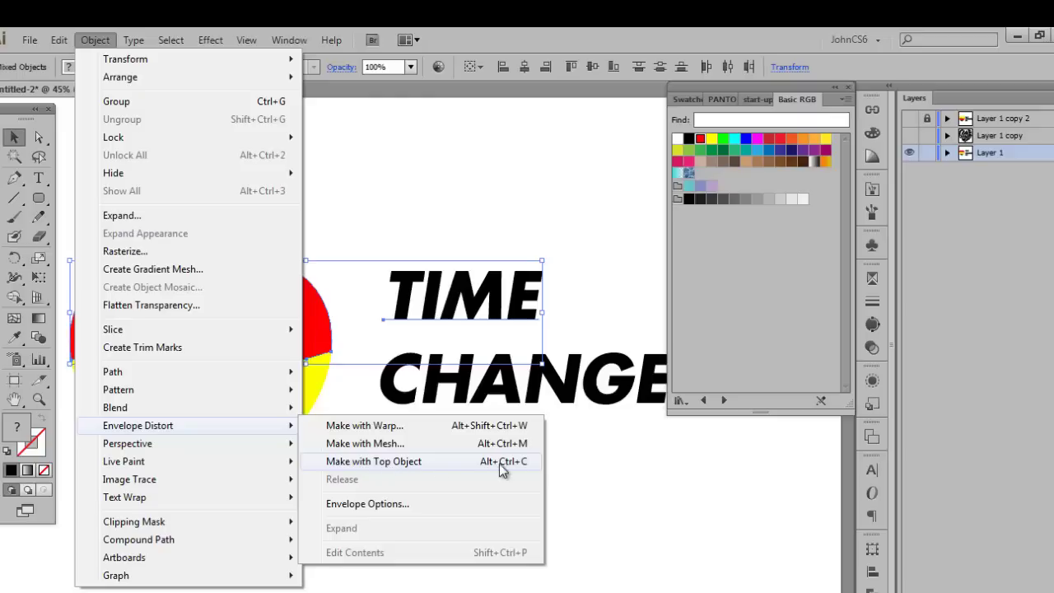
{"action": "left_click", "coordinate": [419, 461]}
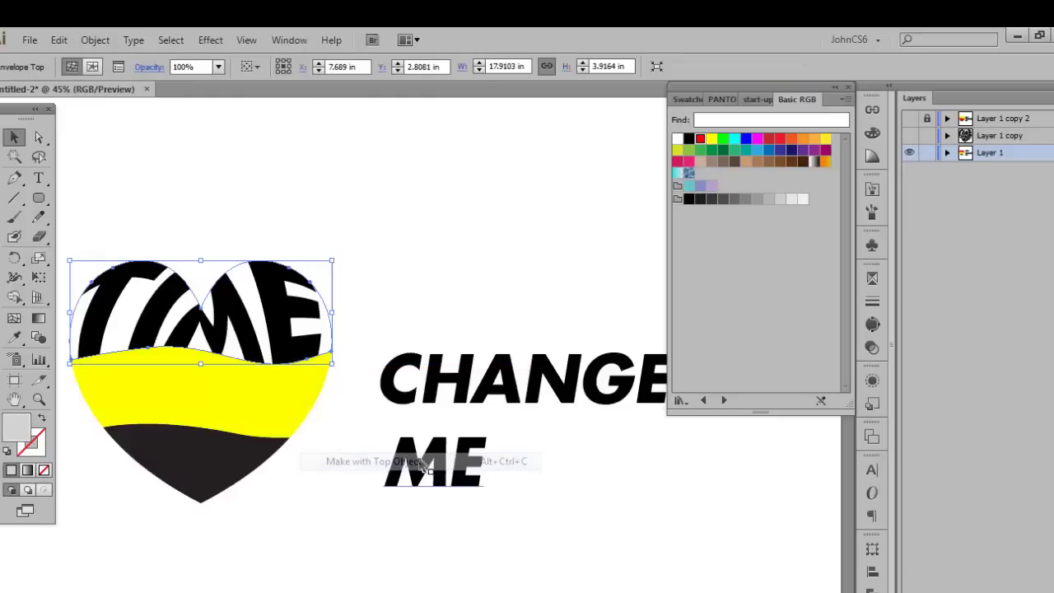
{"action": "left_click", "coordinate": [396, 243]}
Envelope-distort the CHANGES text into the heart's yellow section, using that section as the top object, and deselect it.
{"action": "left_click", "coordinate": [442, 383]}
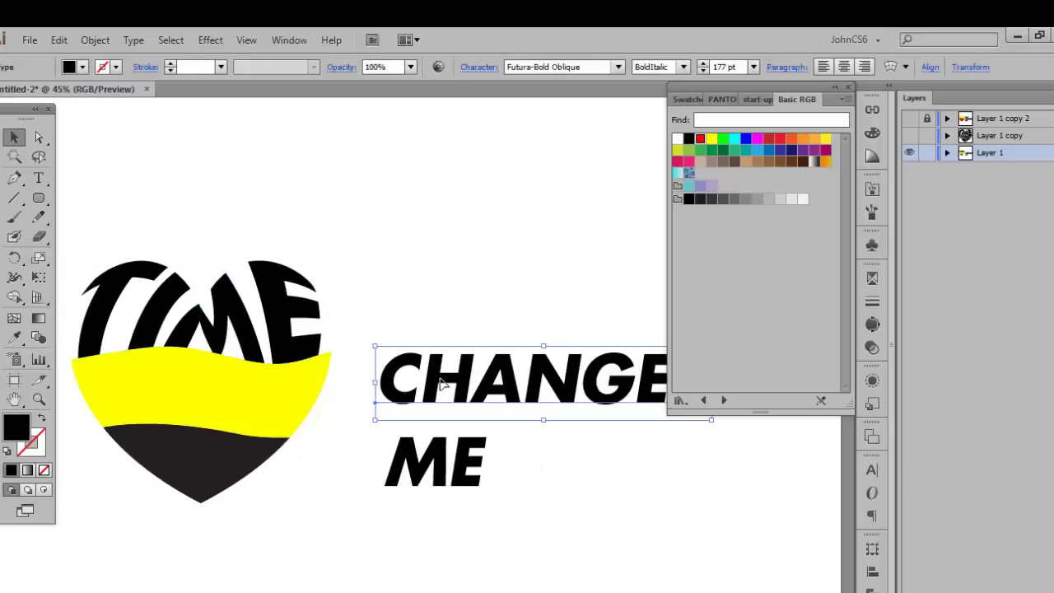
{"action": "left_click", "coordinate": [236, 395], "text": "shift"}
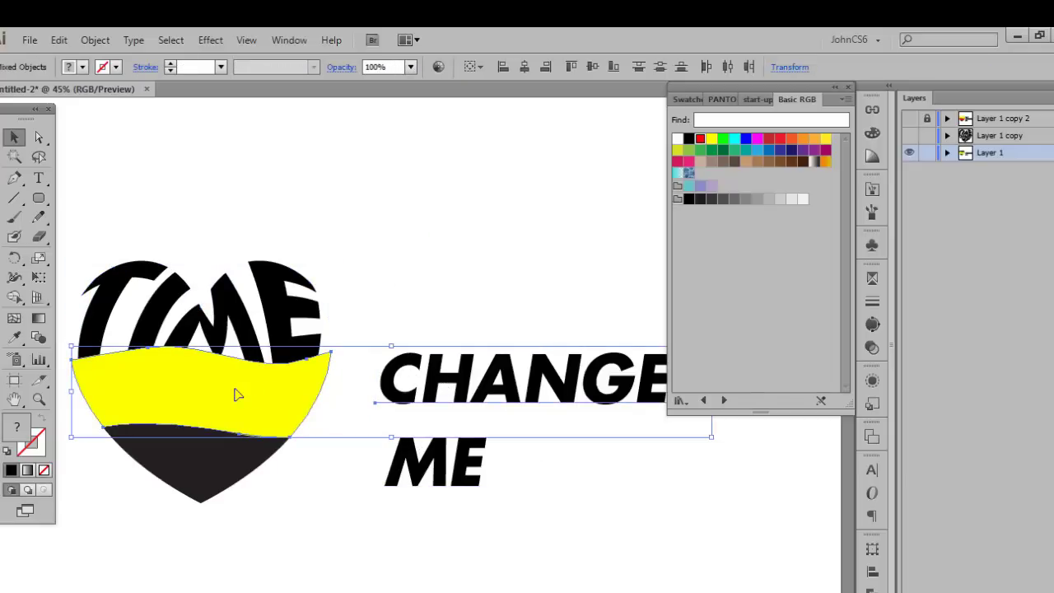
{"action": "left_click", "coordinate": [237, 396]}
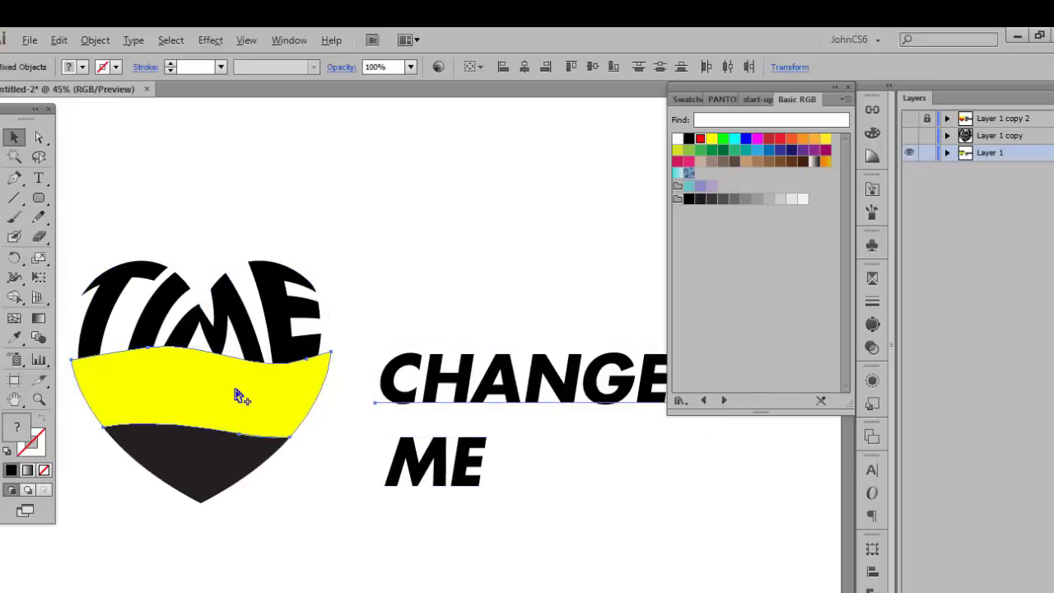
{"action": "key", "text": "ctrl+alt+c"}
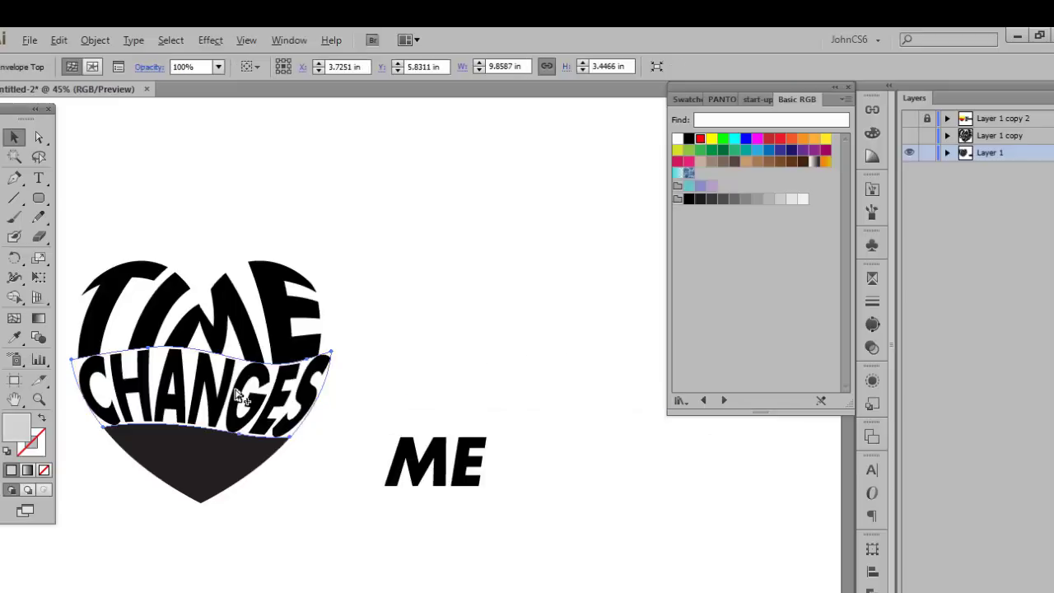
{"action": "left_click", "coordinate": [405, 393]}
Envelope-distort the ME text into the heart's black bottom section, using that section as the top object, and deselect it.
{"action": "left_click", "coordinate": [434, 461]}
{"action": "left_click", "coordinate": [204, 451], "text": "shift"}
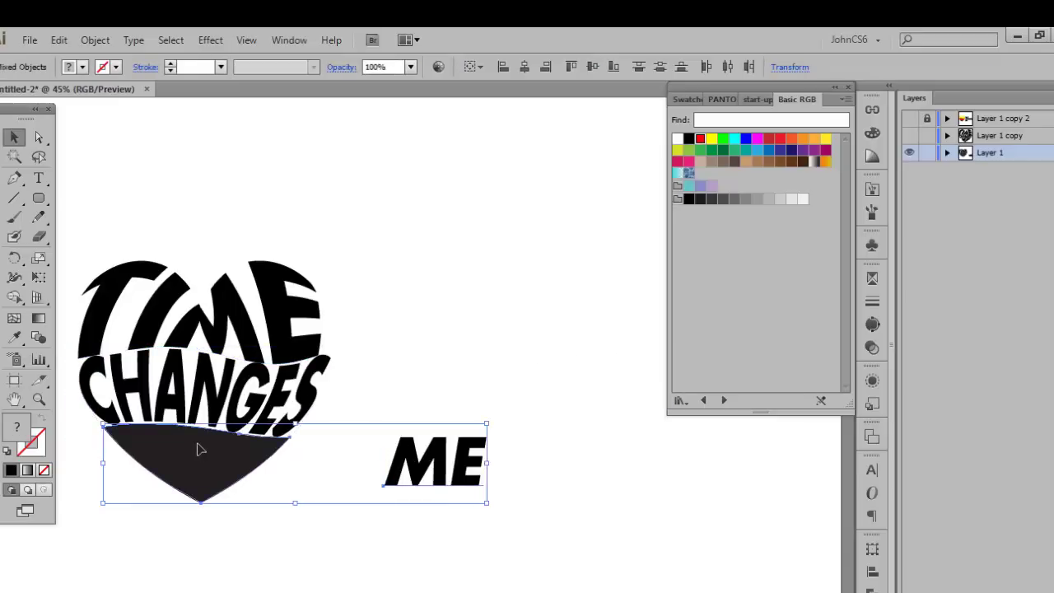
{"action": "left_click", "coordinate": [204, 451]}
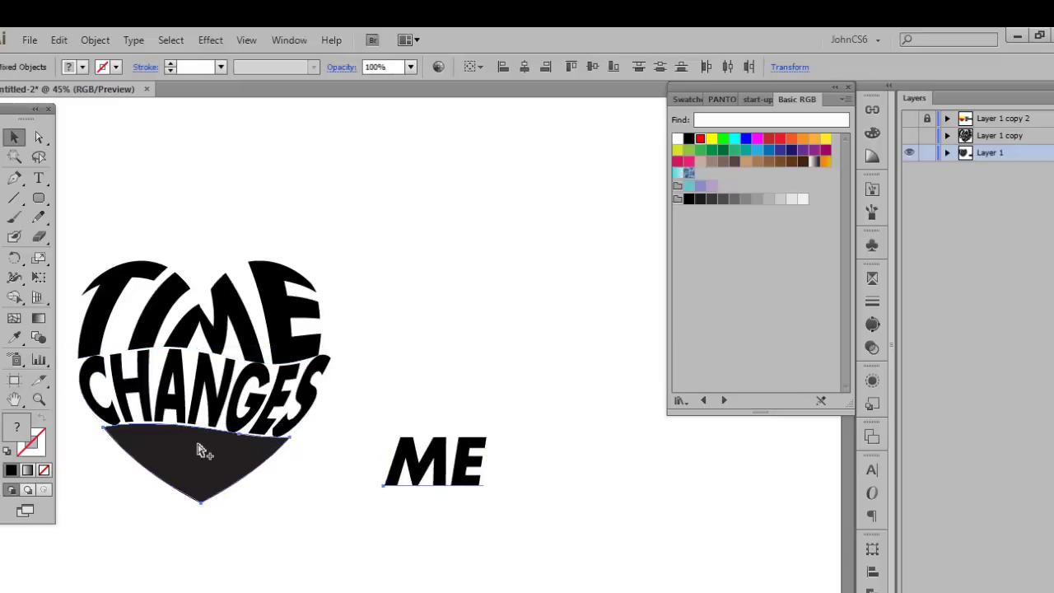
{"action": "key", "text": "ctrl+alt+c"}
{"action": "left_click", "coordinate": [482, 384]}
Examine the heart-shaped lettering and the envelope outline around each word.
{"action": "scroll", "coordinate": [527, 379], "scroll_direction": "left", "scroll_amount": 3}
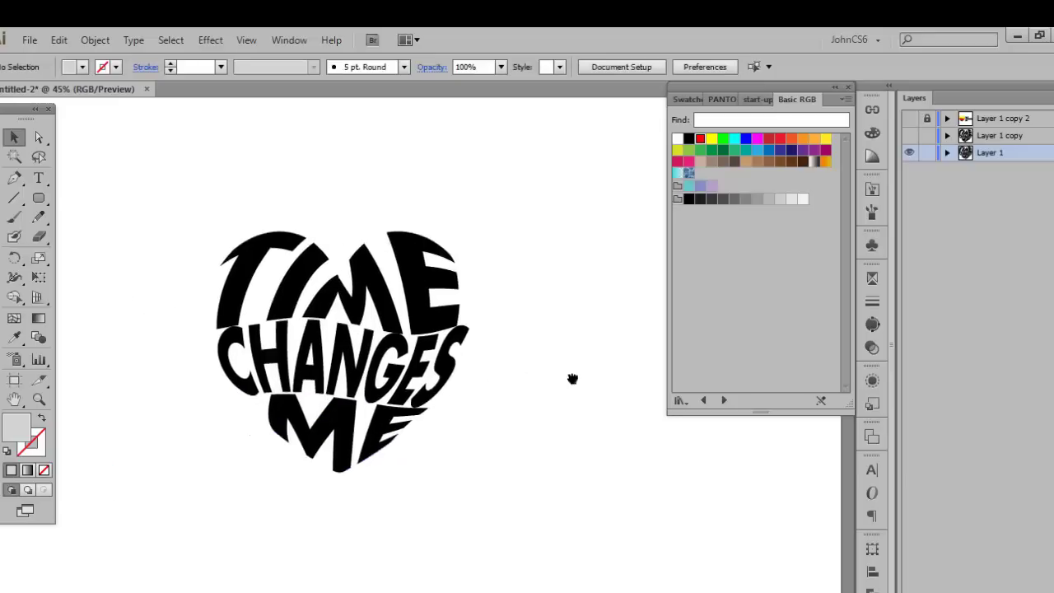
{"action": "left_click", "coordinate": [479, 320]}
{"action": "left_click", "coordinate": [230, 265]}
{"action": "left_click_drag", "start_coordinate": [158, 216], "coordinate": [521, 508]}
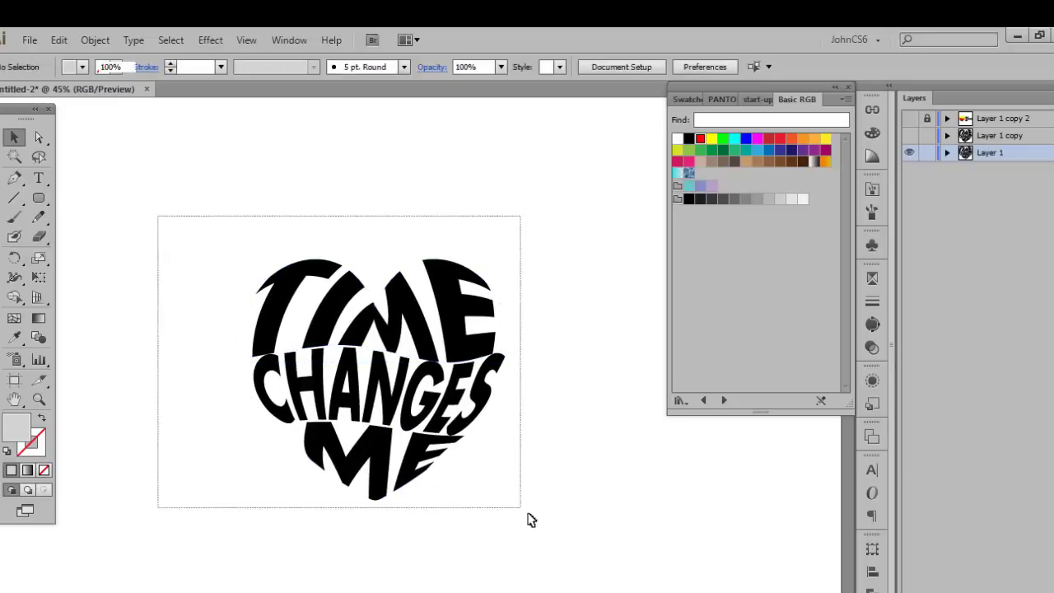
{"action": "left_click", "coordinate": [586, 328]}
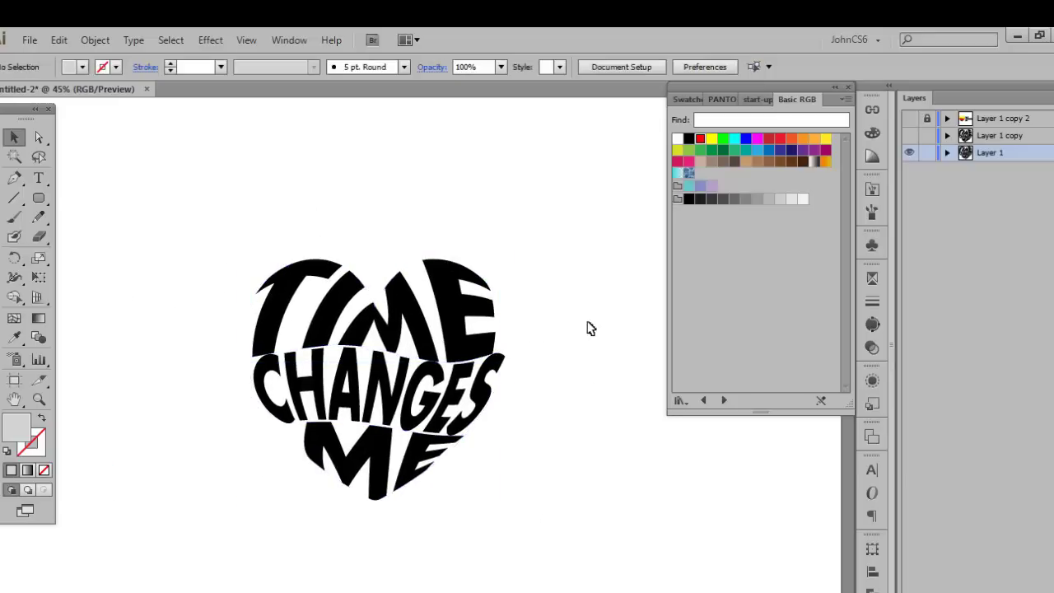
{"action": "left_click", "coordinate": [506, 330]}
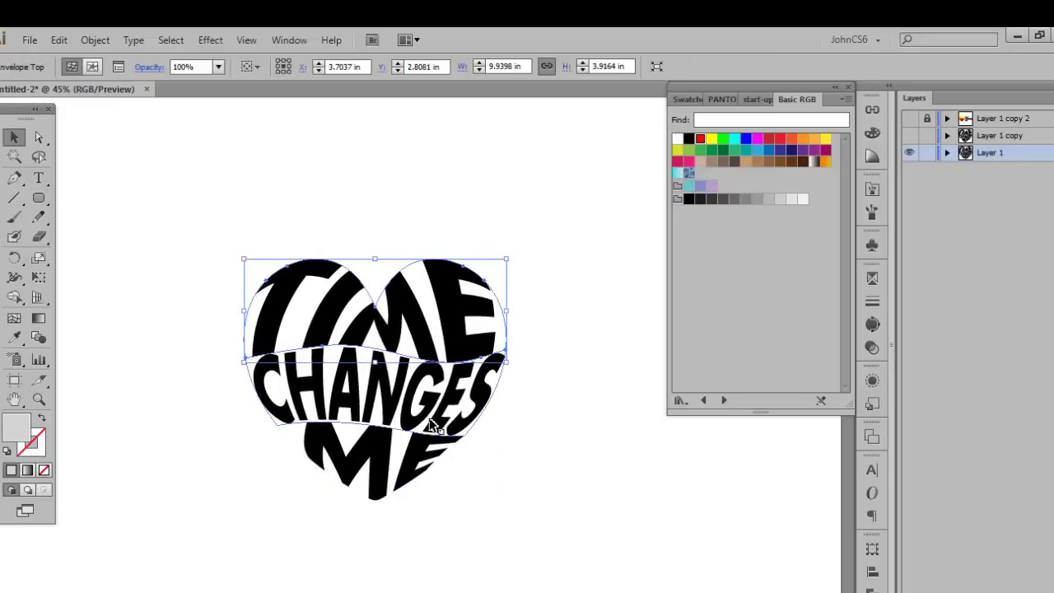
{"action": "left_click", "coordinate": [528, 434]}
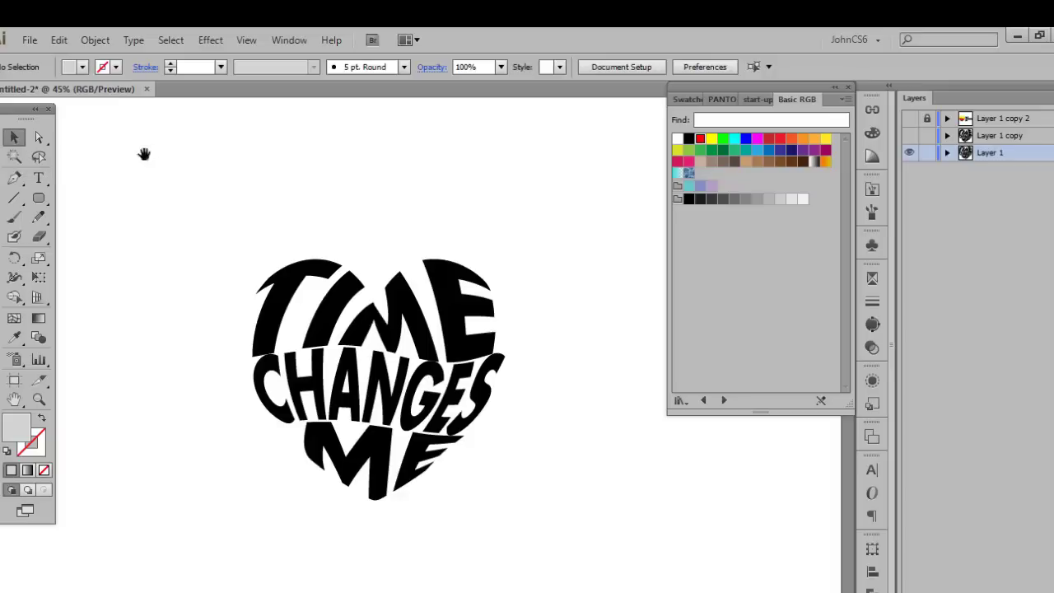
{"action": "left_click_drag", "start_coordinate": [146, 154], "coordinate": [268, 169]}
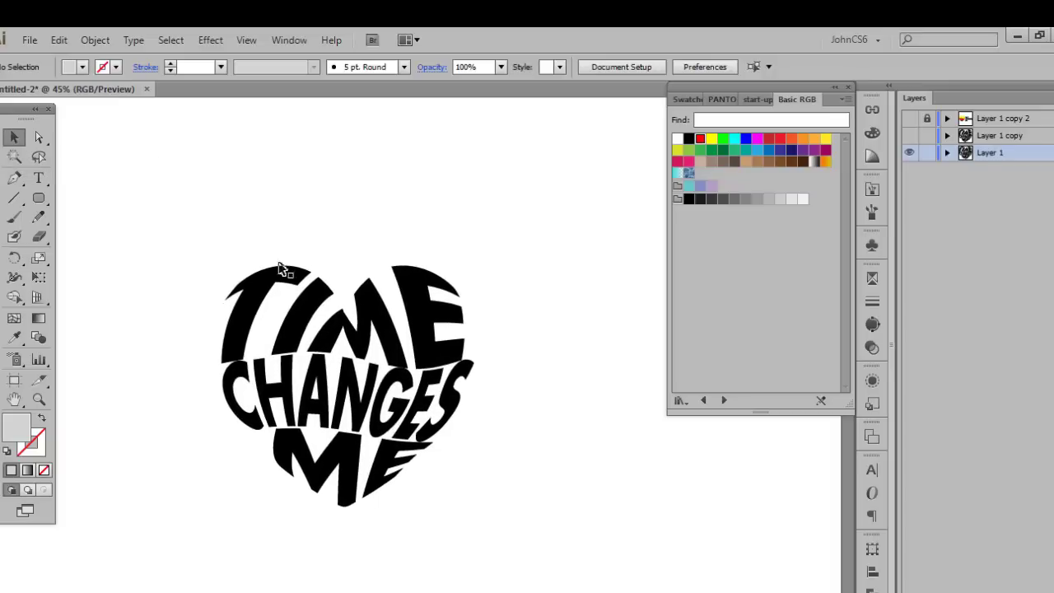
{"action": "left_click_drag", "start_coordinate": [200, 221], "coordinate": [533, 527]}
{"action": "left_click", "coordinate": [205, 266]}
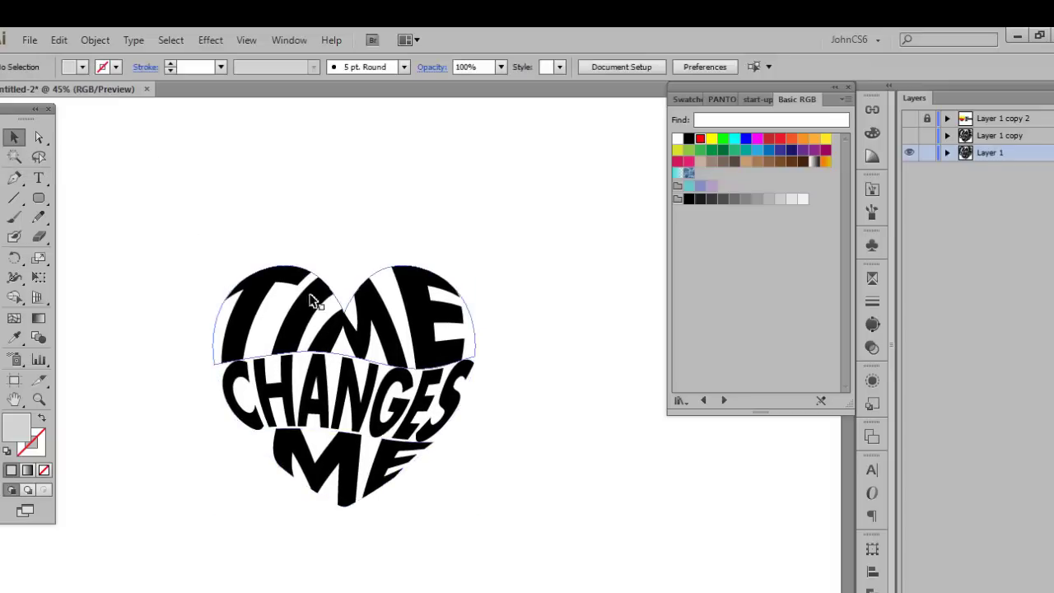
Select all three envelope-distorted words, expand them with the Object and Fill options, and deselect them.
{"action": "left_click", "coordinate": [271, 309]}
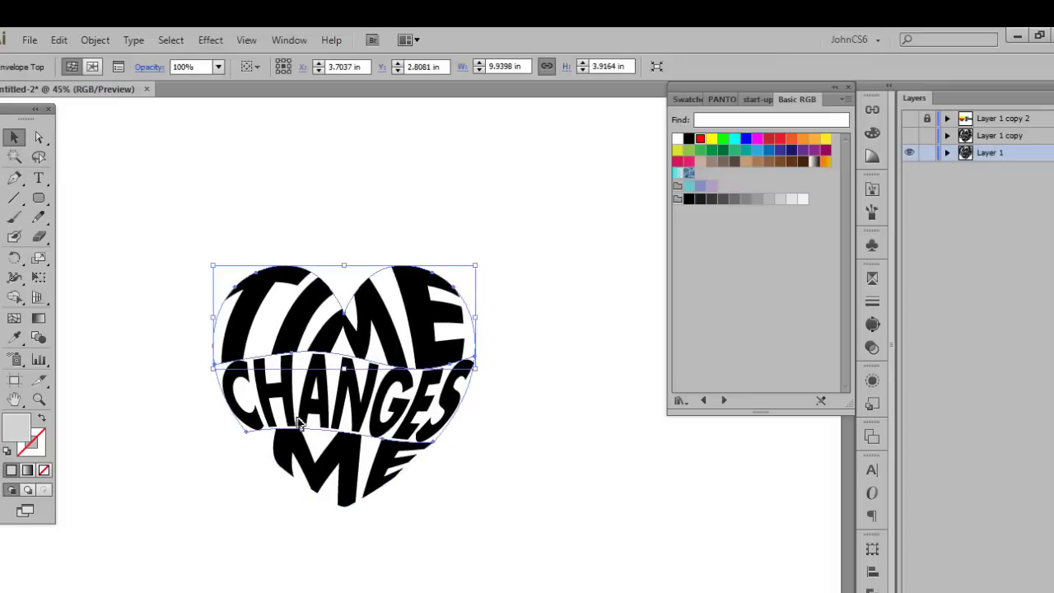
{"action": "left_click", "coordinate": [96, 41]}
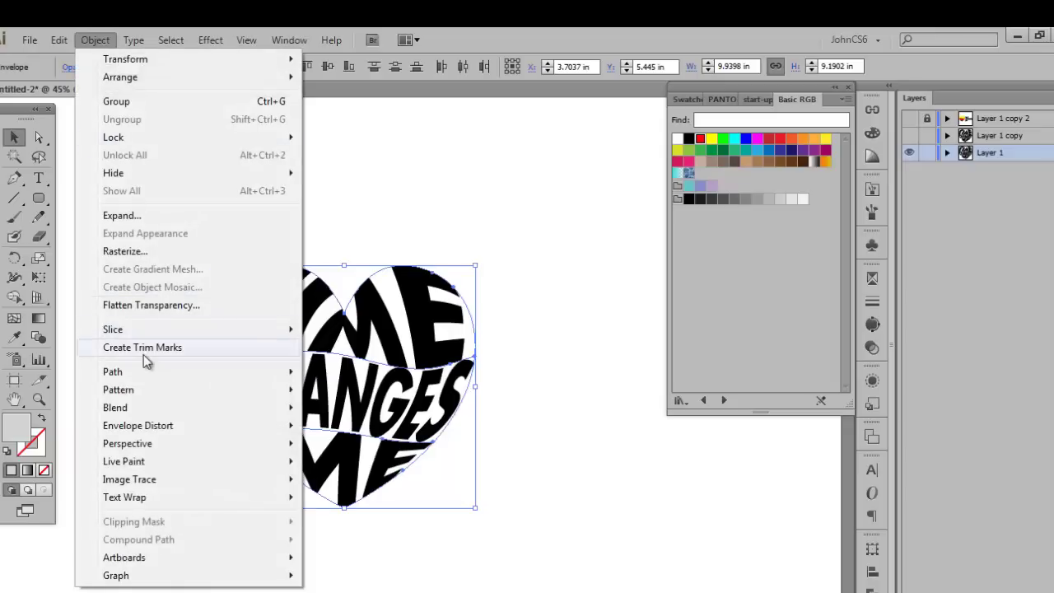
{"action": "left_click", "coordinate": [150, 218]}
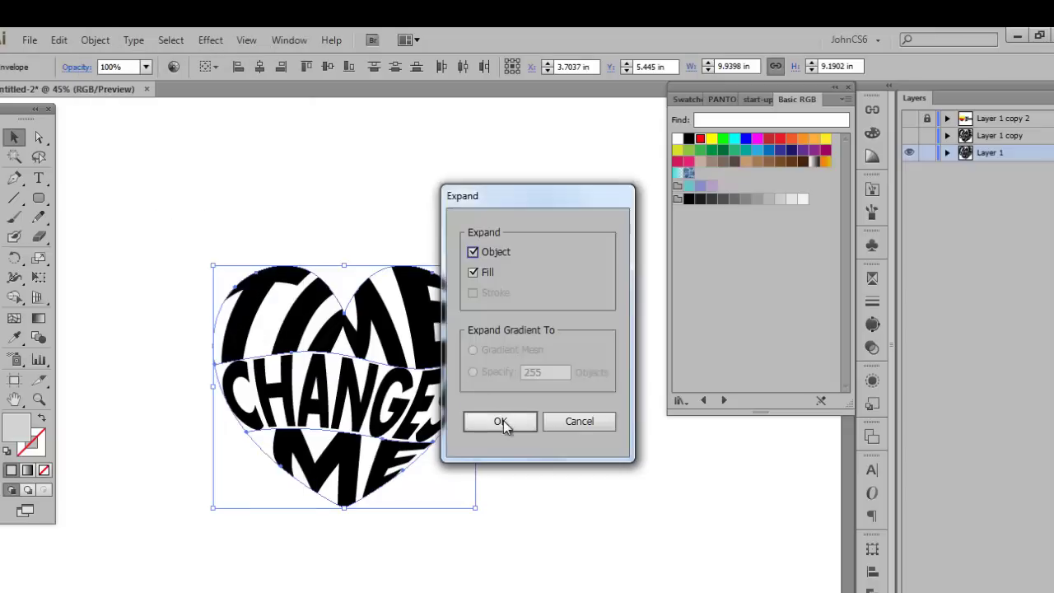
{"action": "left_click", "coordinate": [504, 425]}
{"action": "left_click", "coordinate": [349, 217]}
Fill the expanded TIME lettering with bright red and the CHANGES lettering with bright yellow, and clear the selection.
{"action": "left_click", "coordinate": [341, 310]}
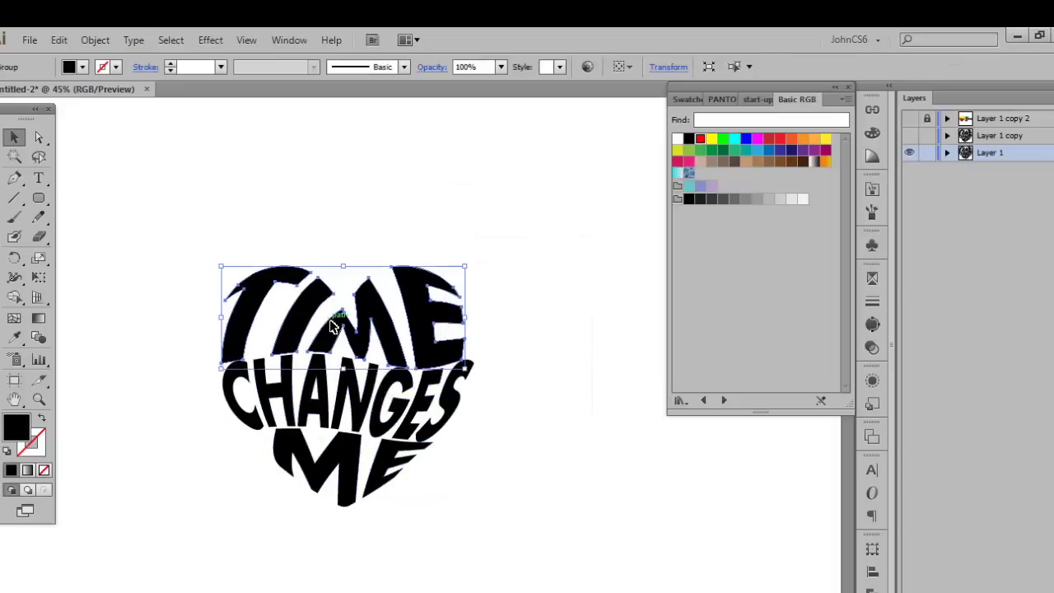
{"action": "left_click", "coordinate": [701, 139]}
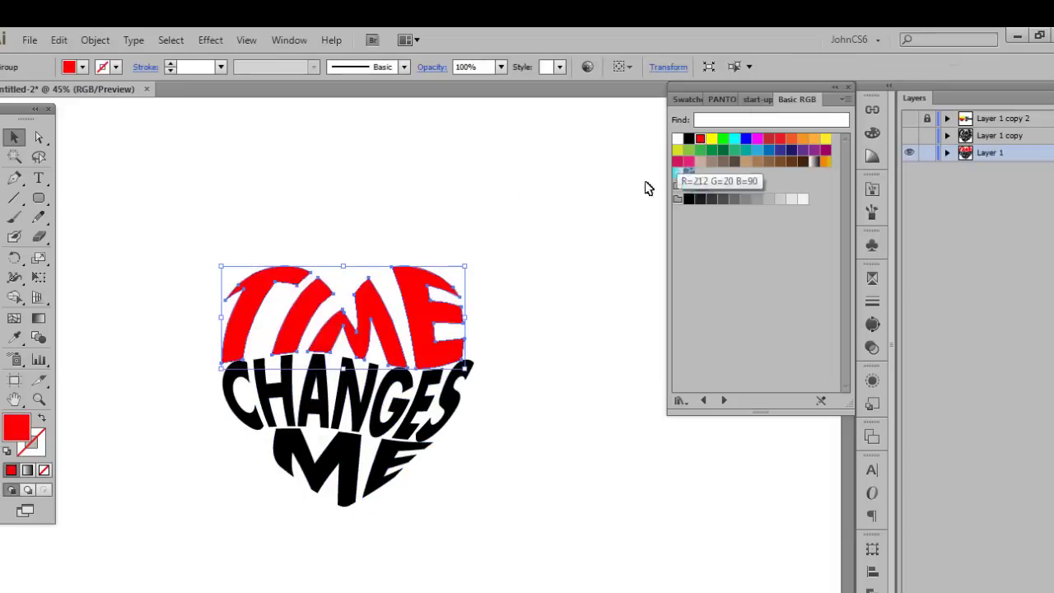
{"action": "left_click", "coordinate": [521, 359]}
{"action": "left_click", "coordinate": [445, 391]}
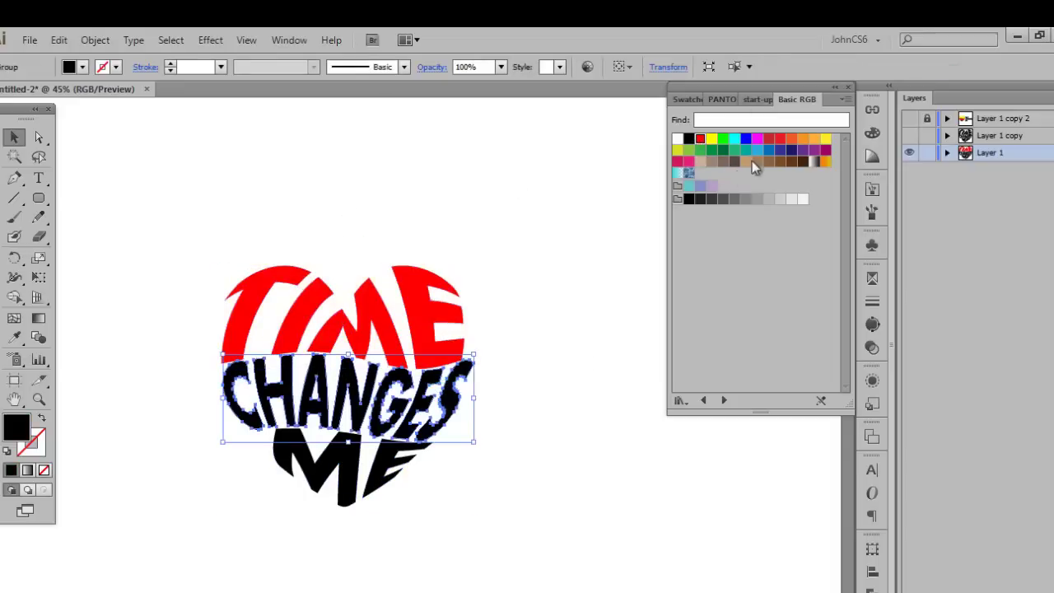
{"action": "left_click", "coordinate": [713, 140]}
{"action": "left_click", "coordinate": [528, 425]}
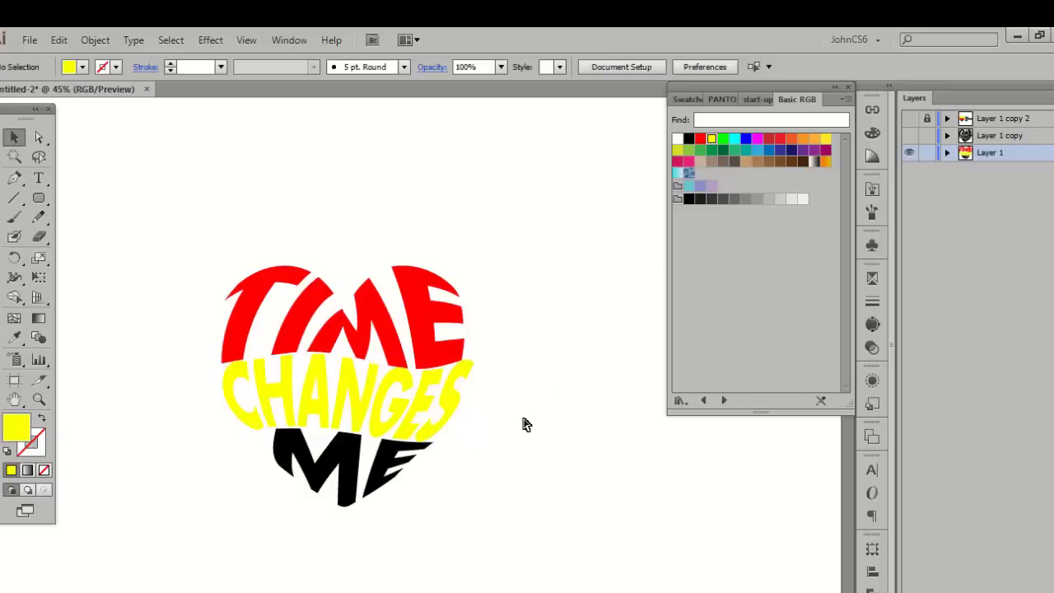